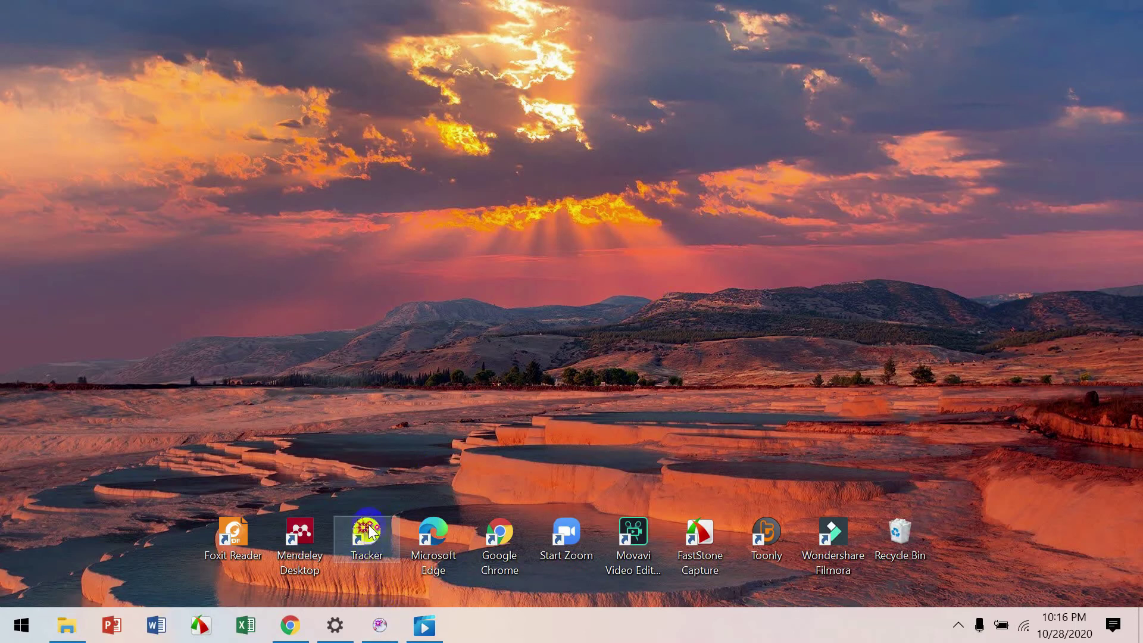
Step: Switch to Tracker and open the video BallTossOut.mov from the videos folder
left_click(380, 624)
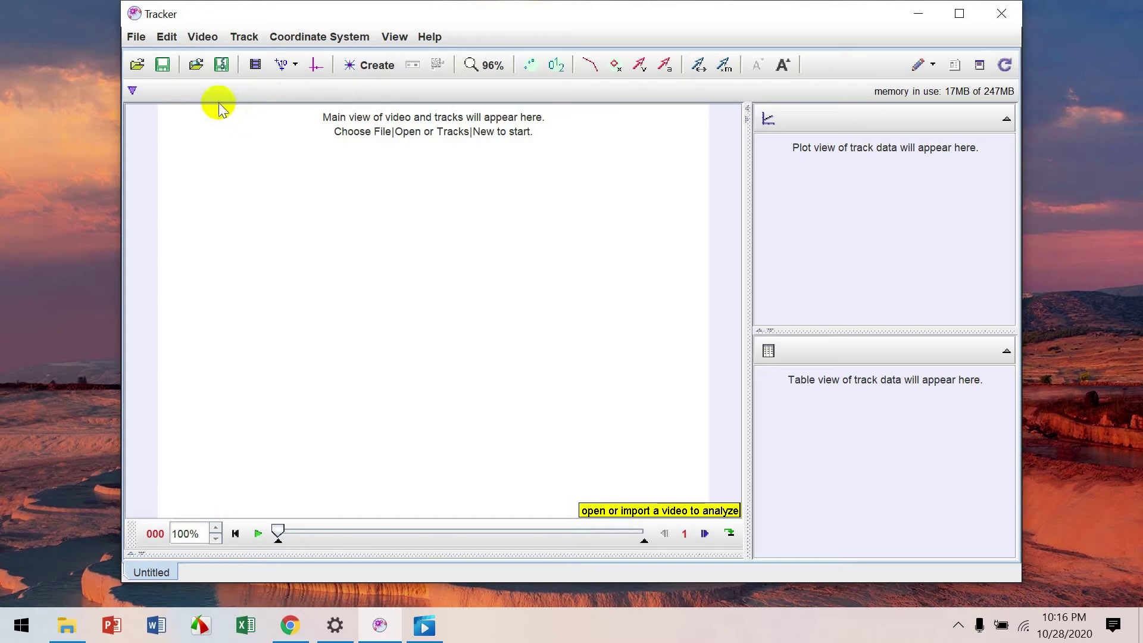
left_click(138, 65)
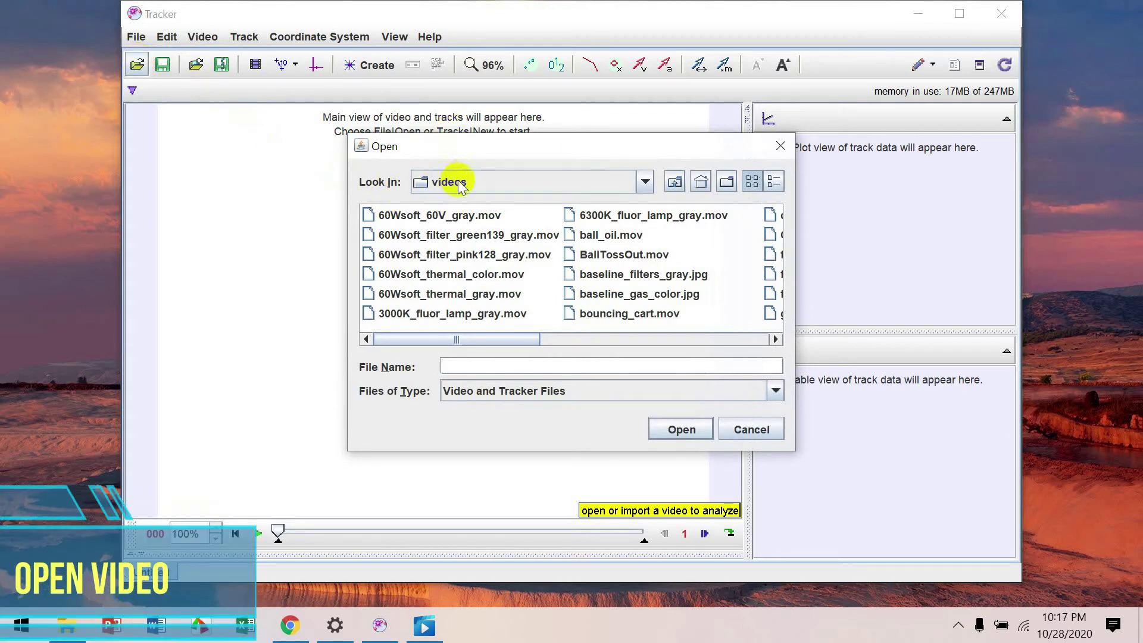
left_click(609, 257)
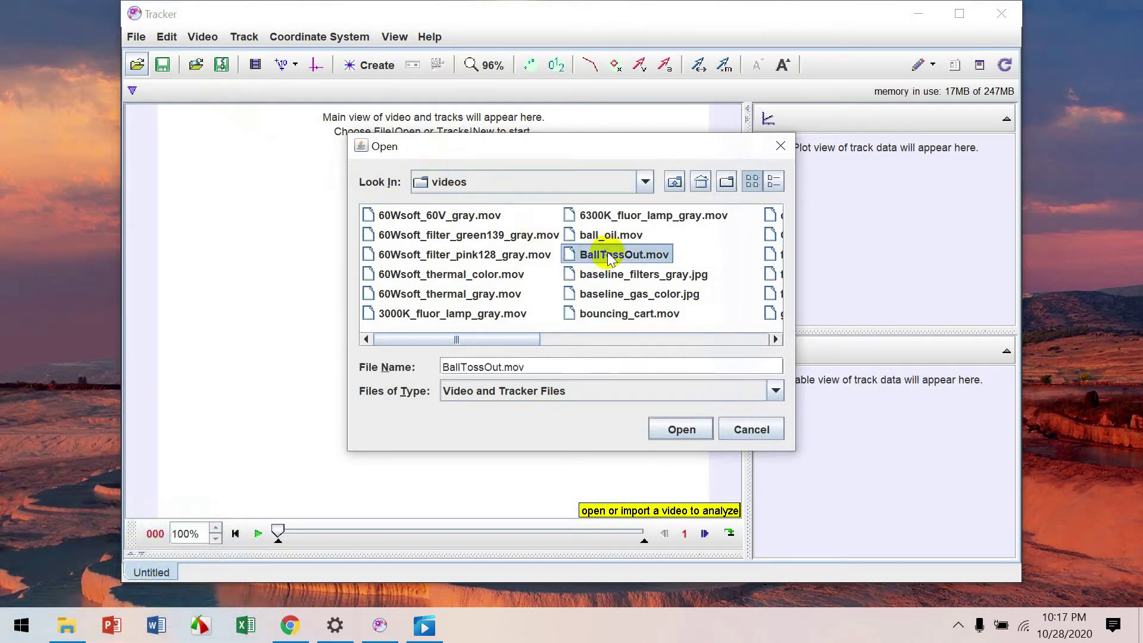
left_click(682, 430)
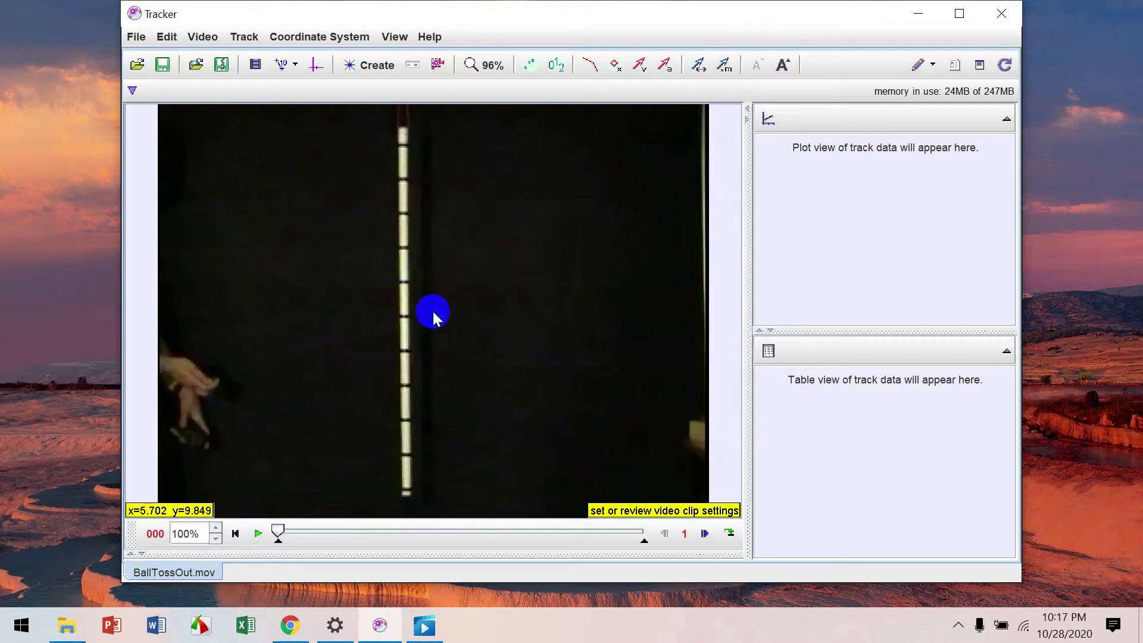
Step: Play the ball toss clip through to its end and return it to the first frame
left_click(258, 534)
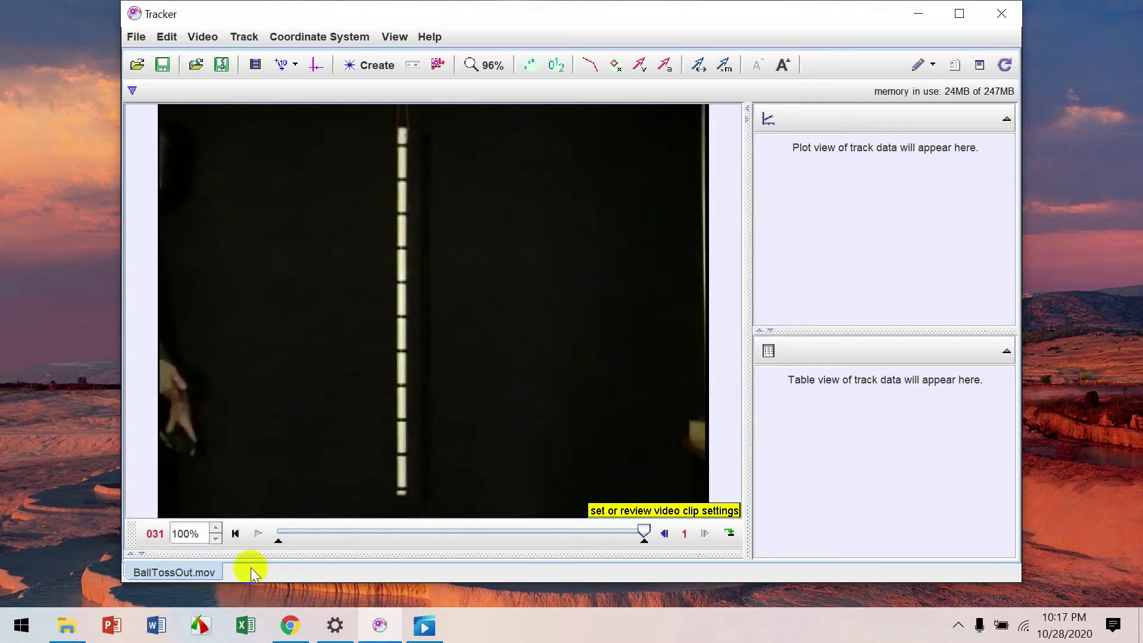
left_click(256, 65)
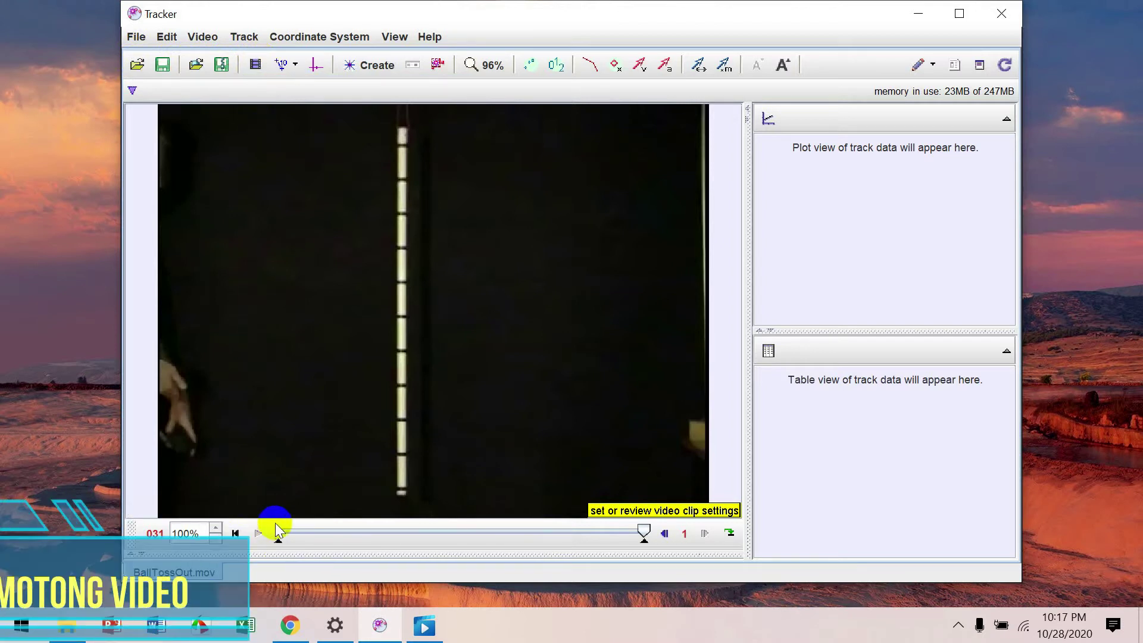
left_click(236, 533)
left_click(257, 533)
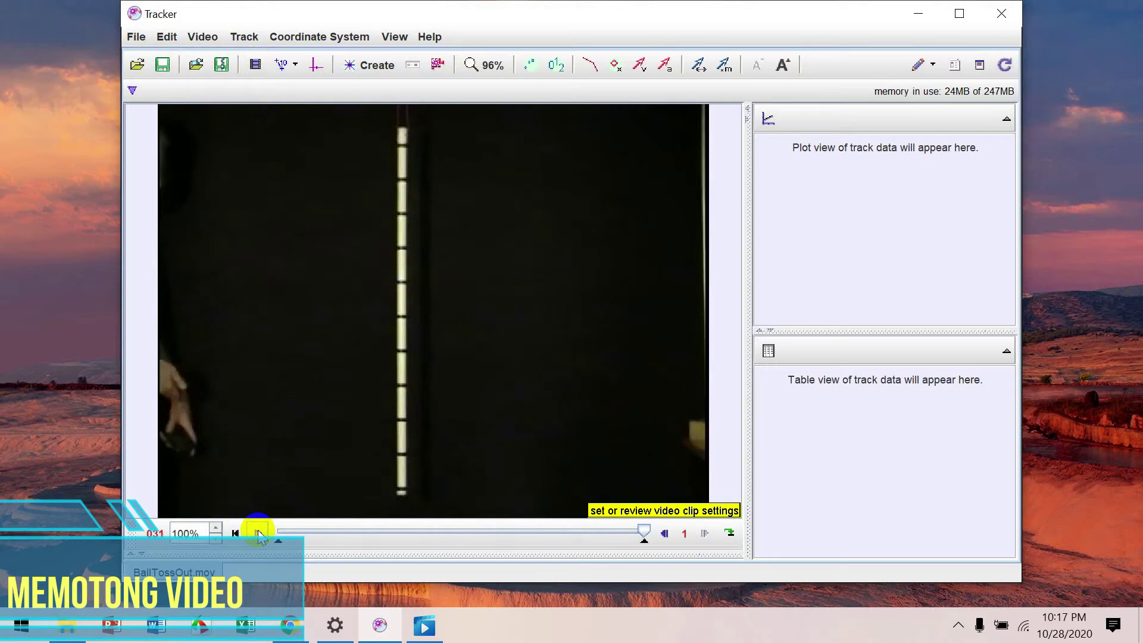
left_click(257, 533)
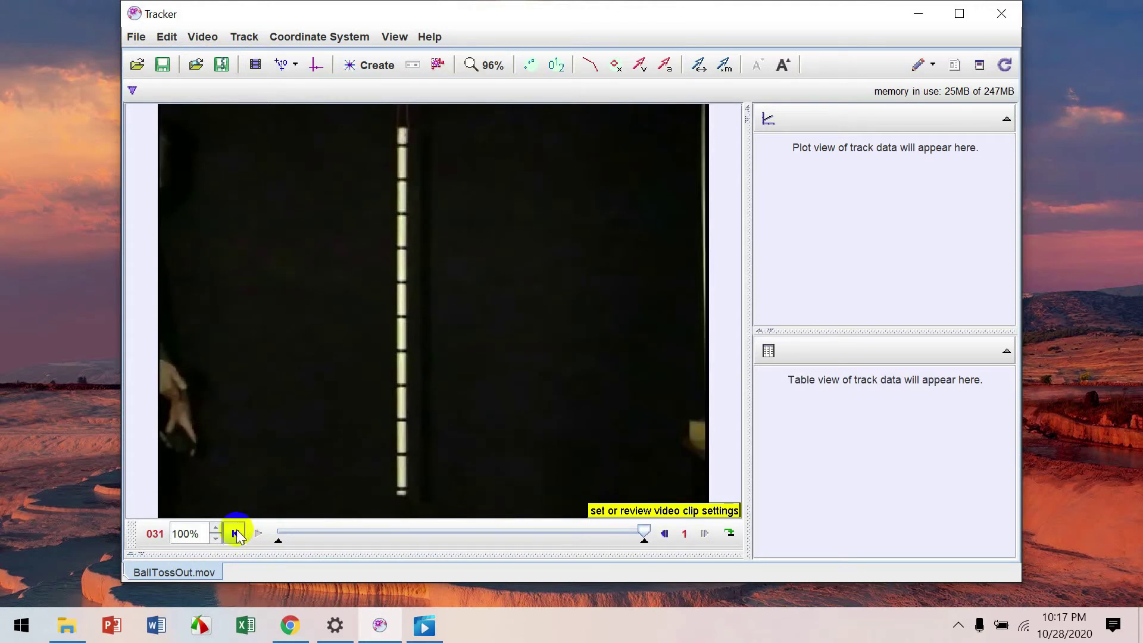
left_click(236, 534)
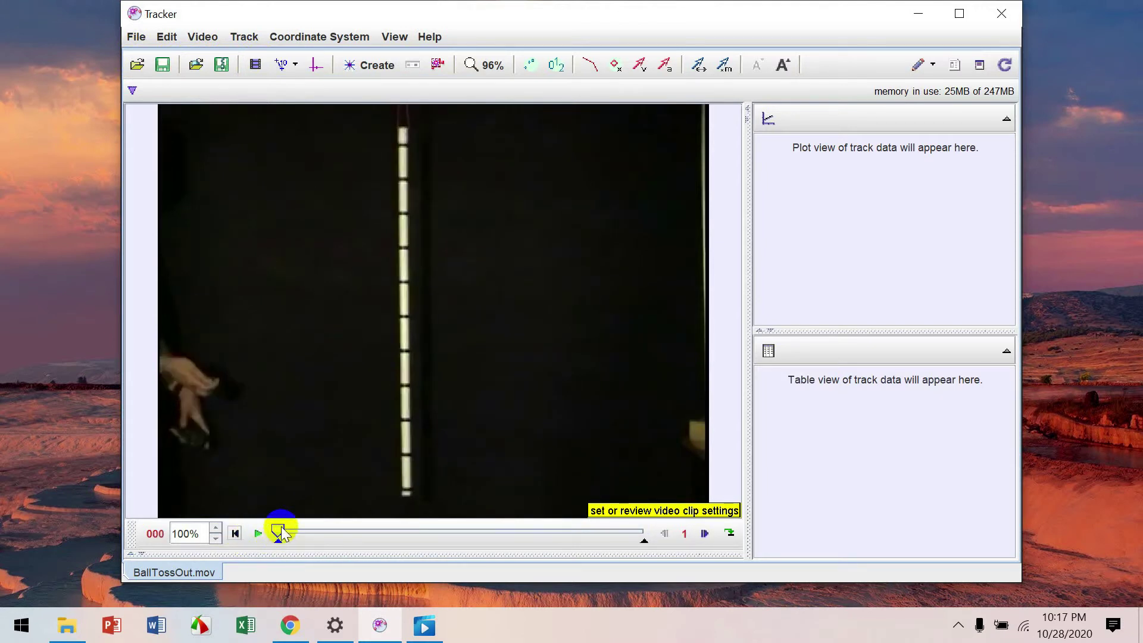
Step: Find the frame where the ball leaves the hand and set the clip's start frame to 10
left_click_drag(282, 533, 300, 533)
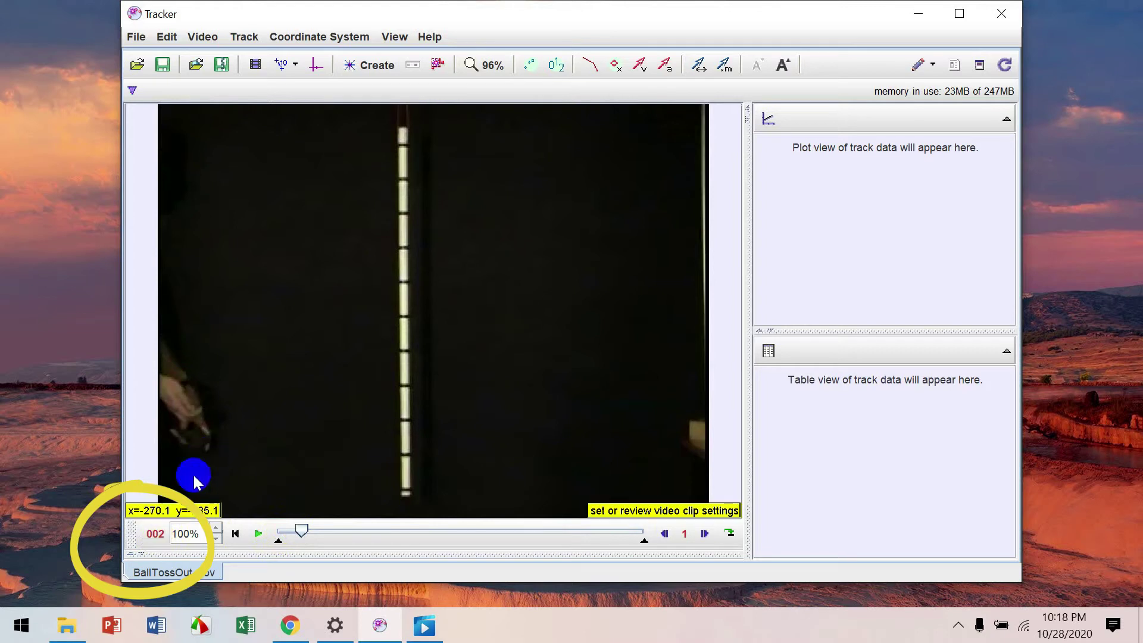
left_click(303, 528)
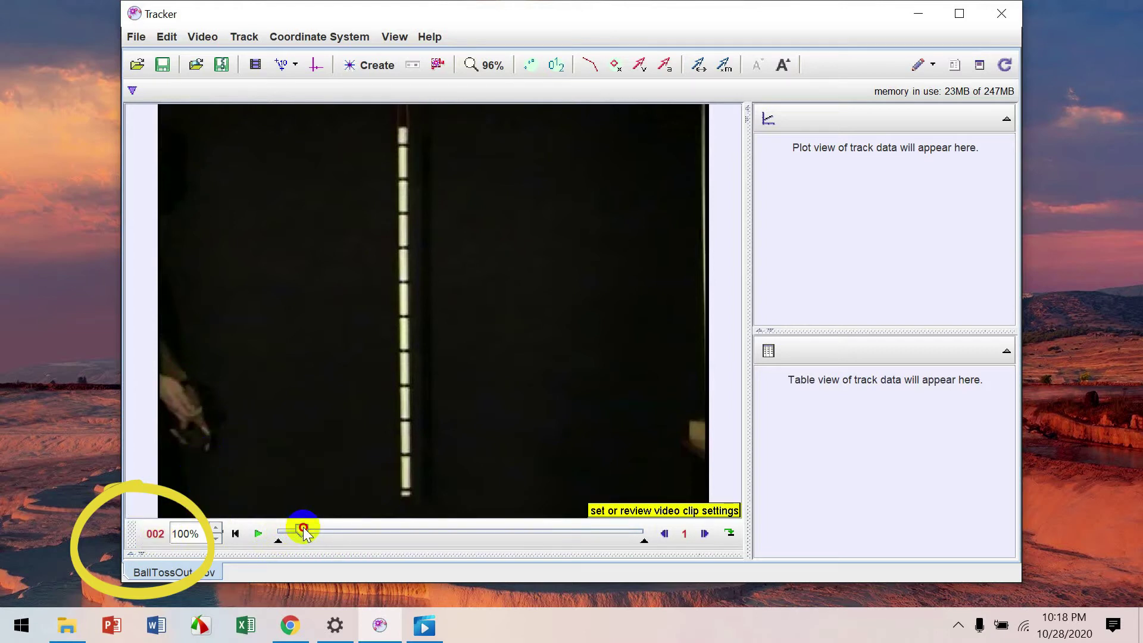
left_click_drag(303, 530, 396, 529)
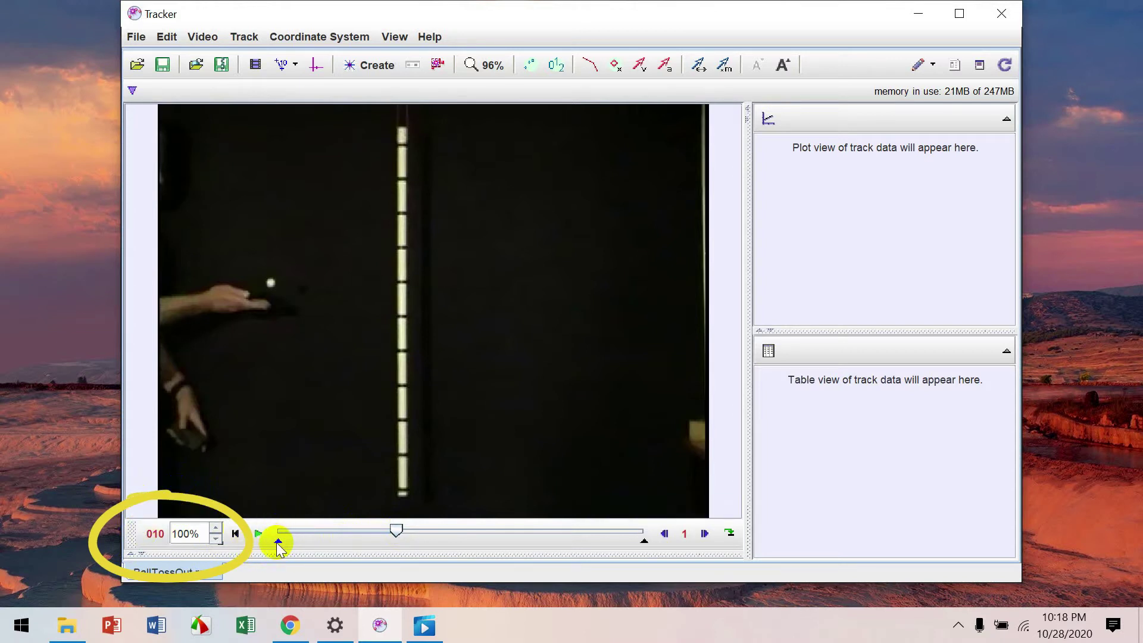
left_click_drag(278, 547, 396, 546)
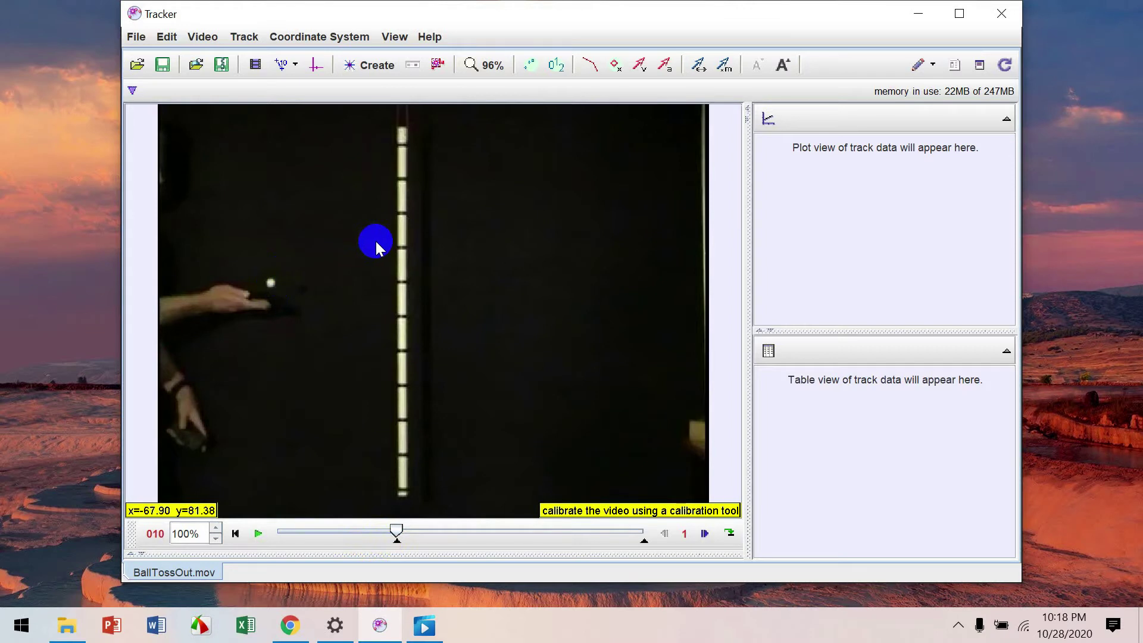
Step: Advance to the end of the ball's flight and set the clip's end frame to 28
left_click(395, 531)
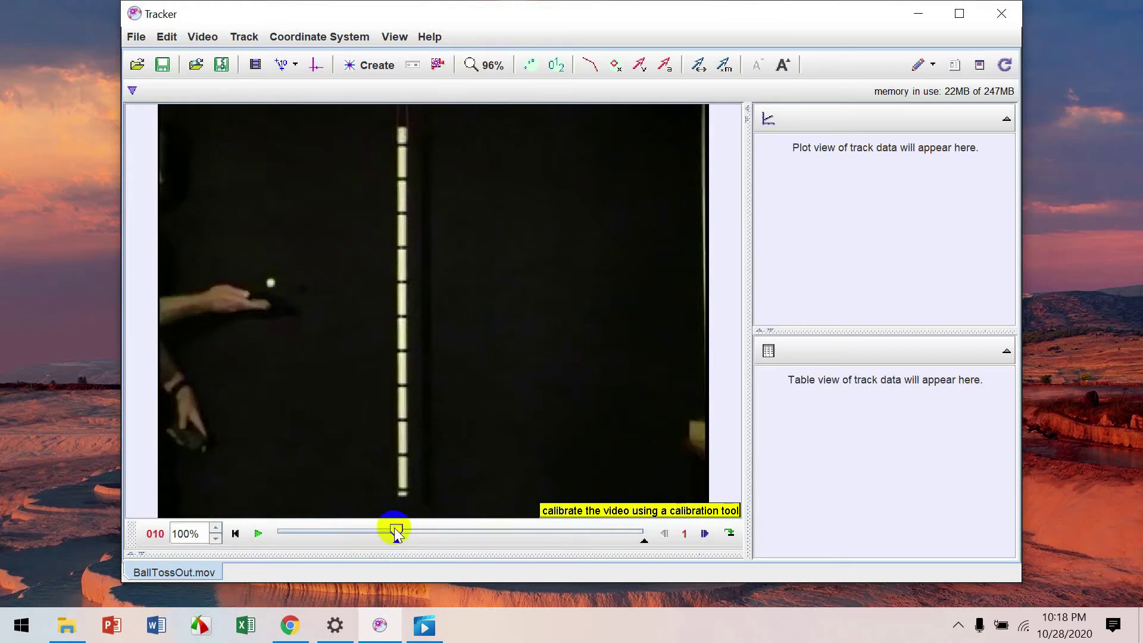
left_click_drag(394, 528, 605, 529)
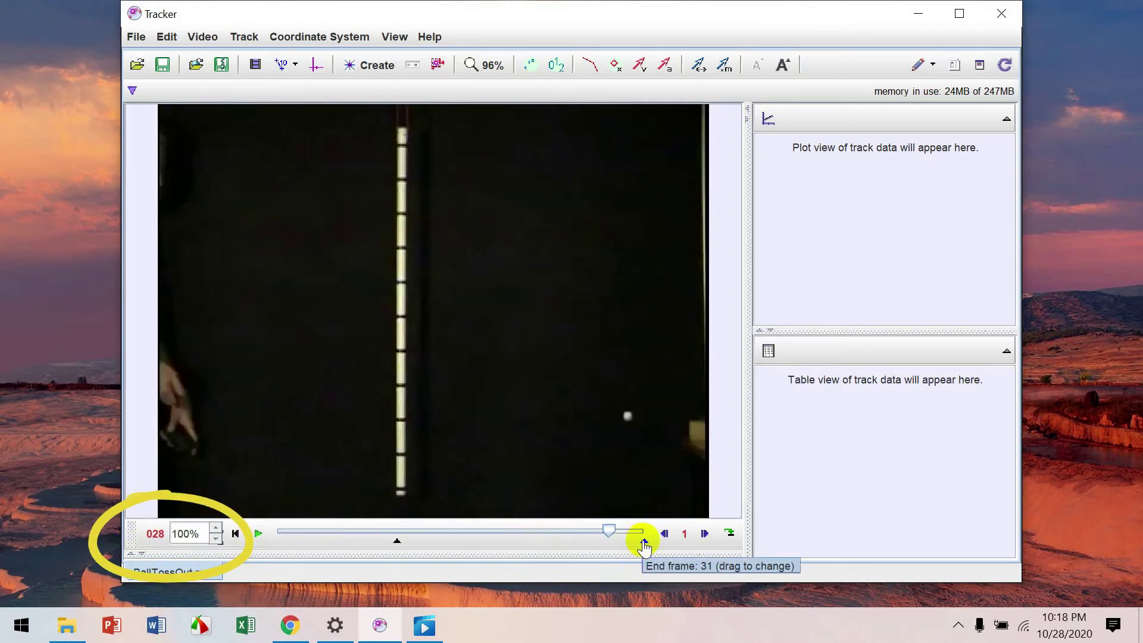
left_click_drag(644, 542, 614, 546)
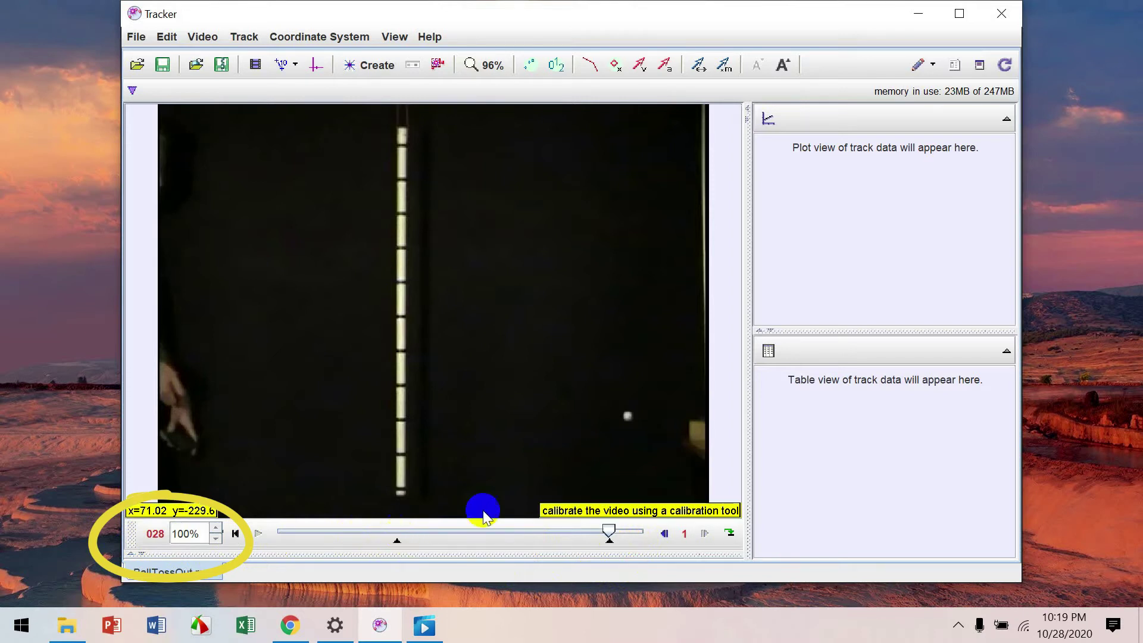
mouse_move(609, 529)
left_mouse_down()
mouse_move(394, 530)
mouse_move(610, 545)
left_mouse_up()
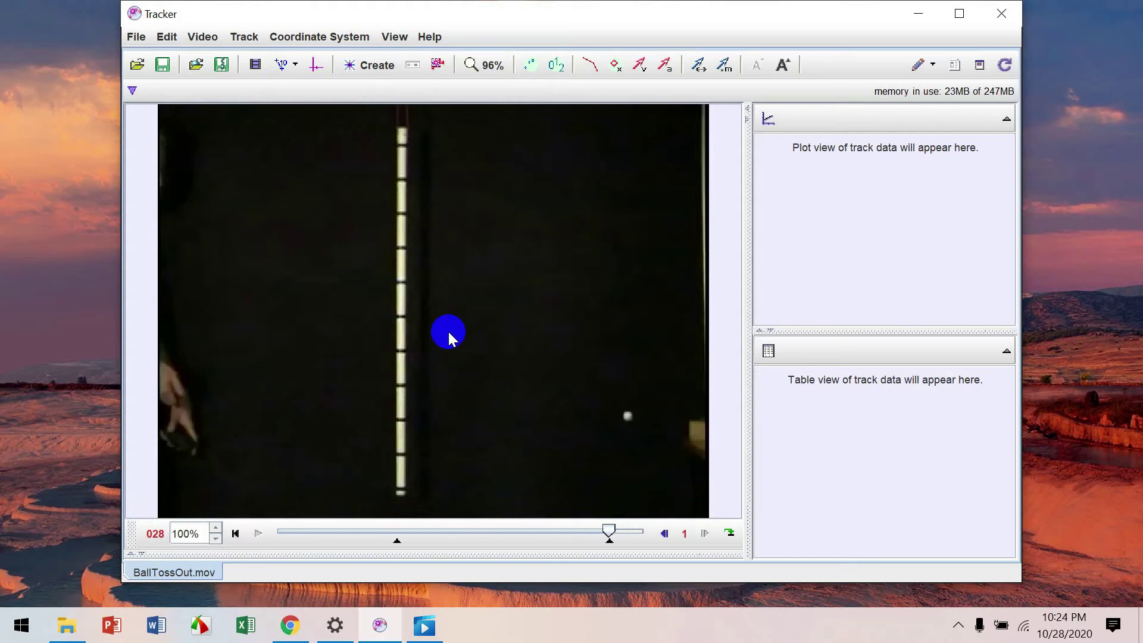
Step: Add a calibration stick alongside the segmented white pole, marking one end near its top and the other near its bottom
left_click(293, 67)
mouse_move(294, 89)
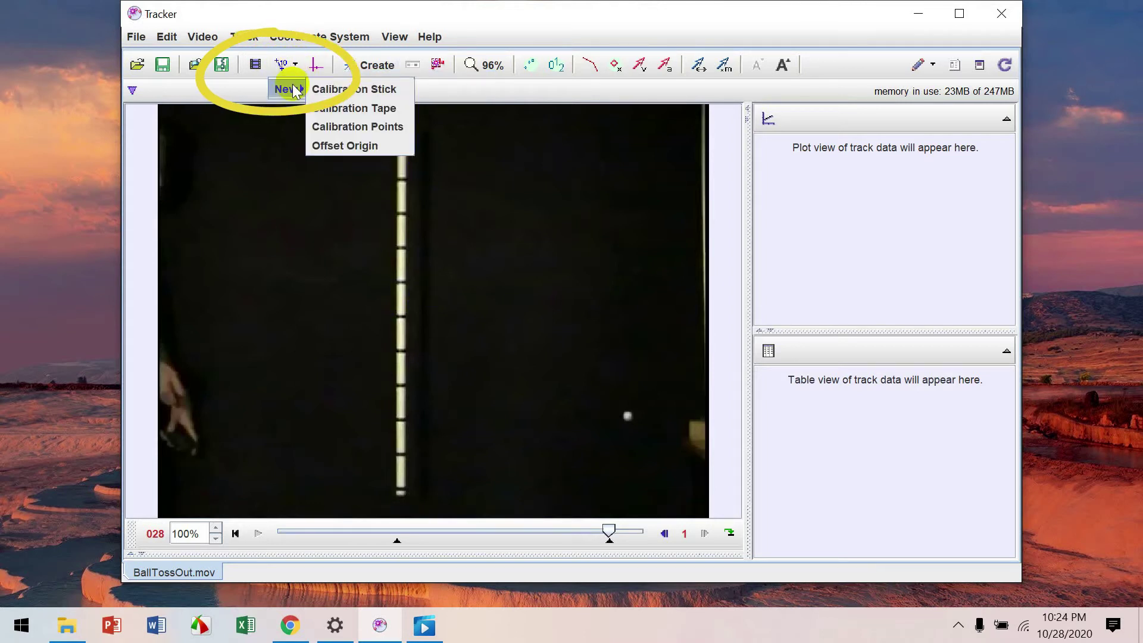
left_click(337, 89)
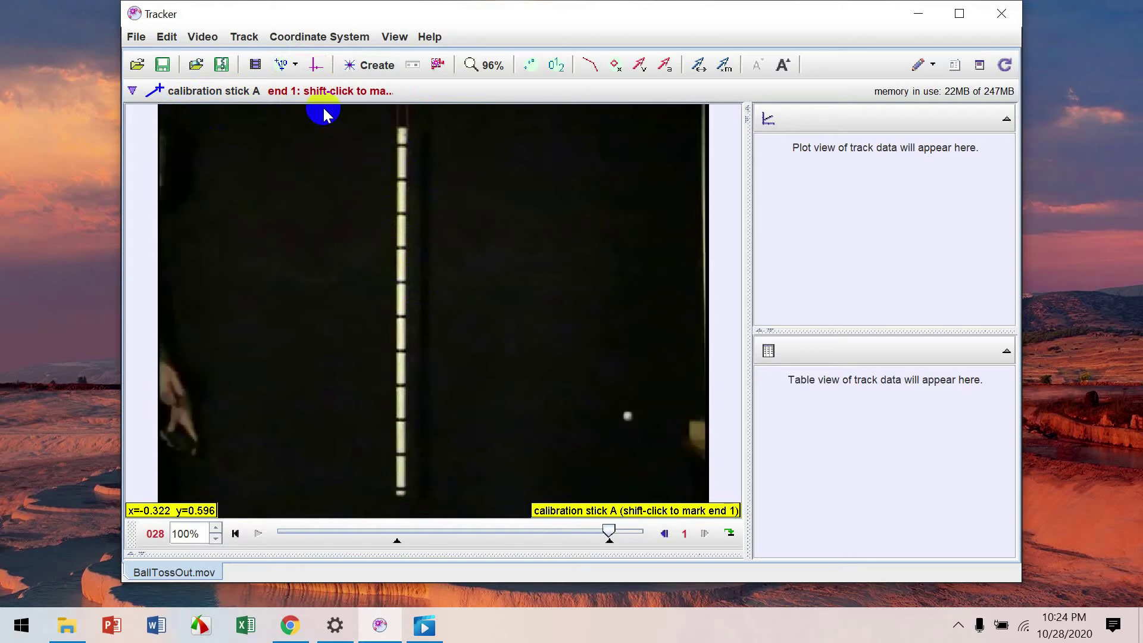
left_click(417, 149, "shift")
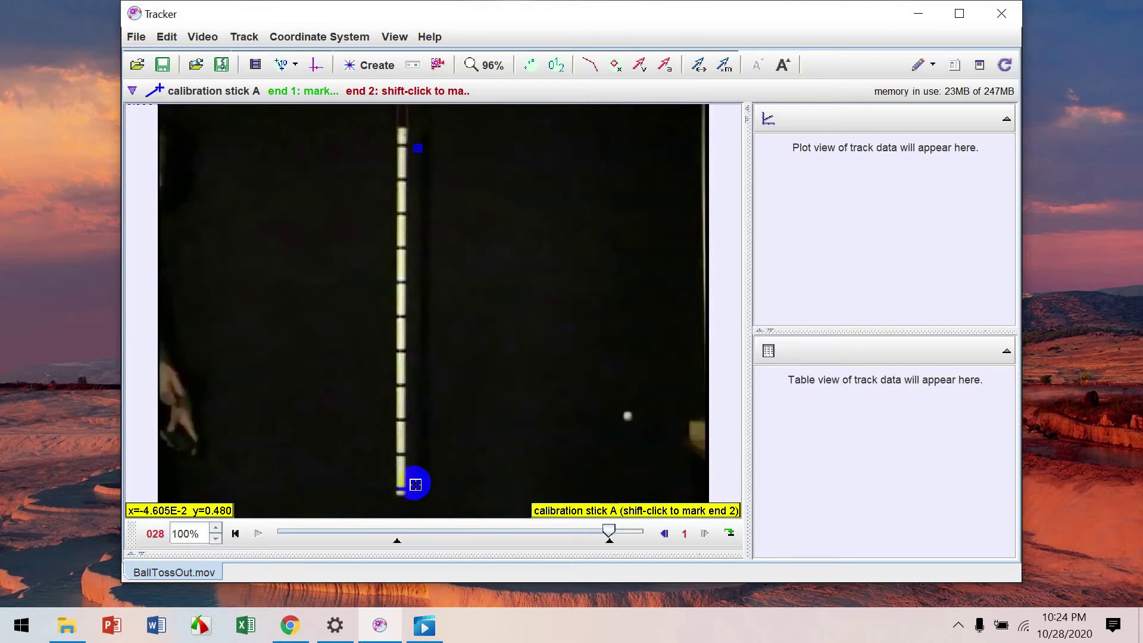
left_click(416, 484, "shift")
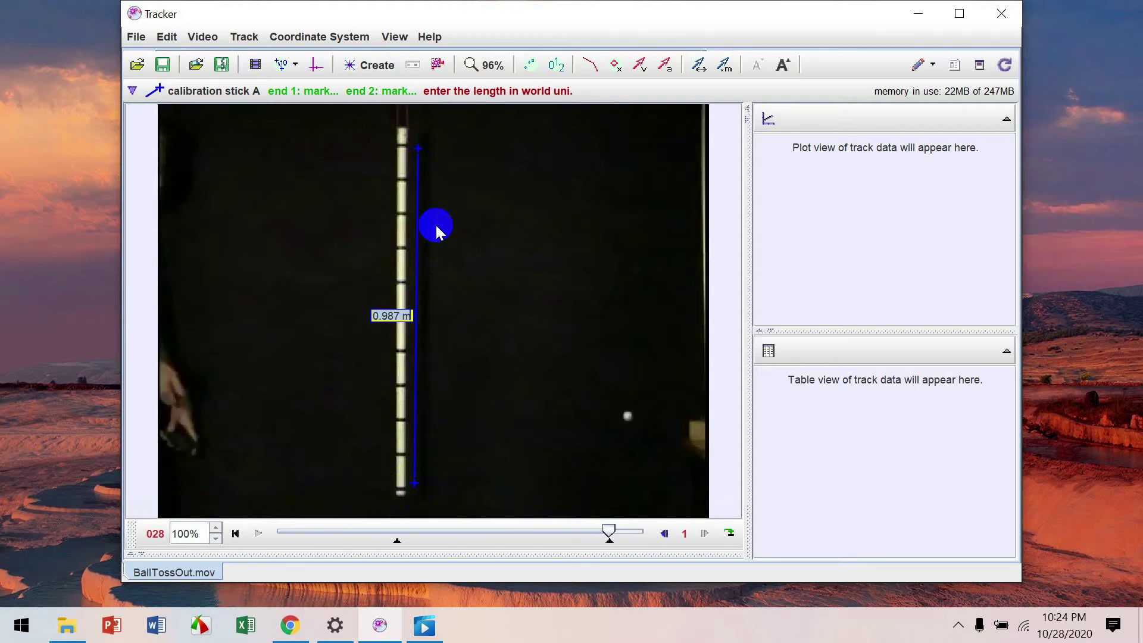
key("Return")
Step: Set the calibration stick's length to 1.000 m
left_click(388, 92)
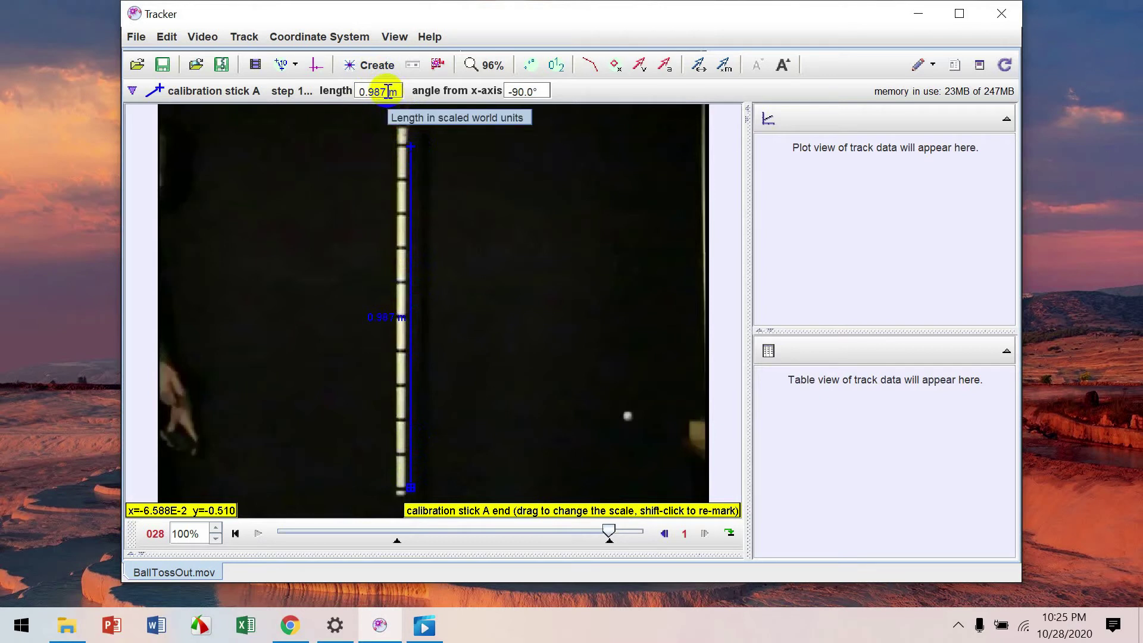
left_click_drag(388, 92, 346, 87)
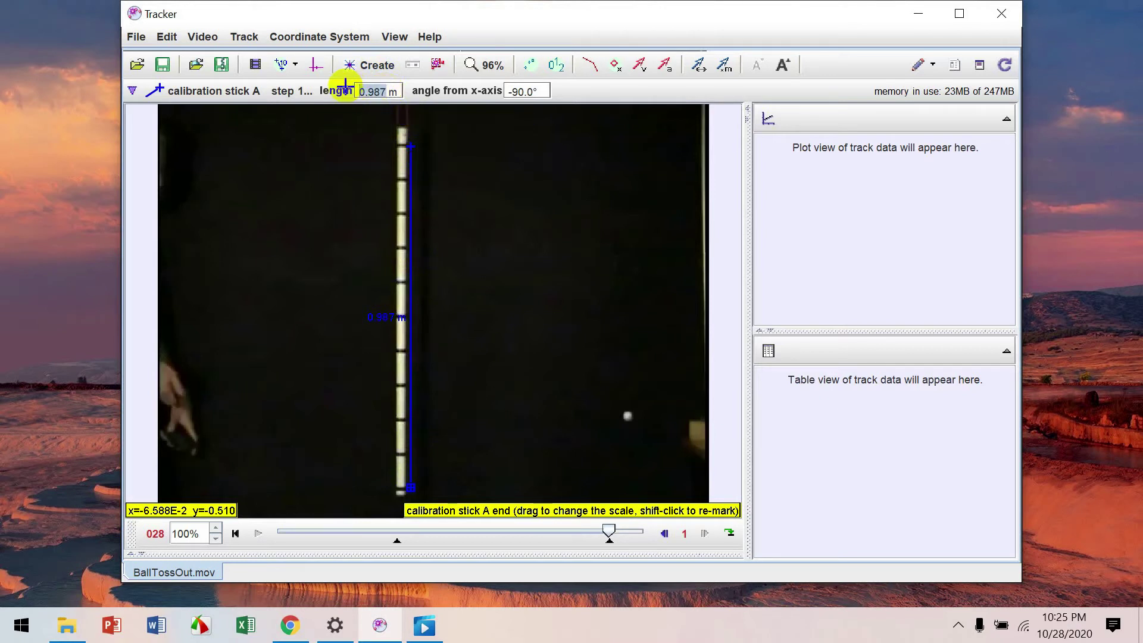
left_click(384, 316)
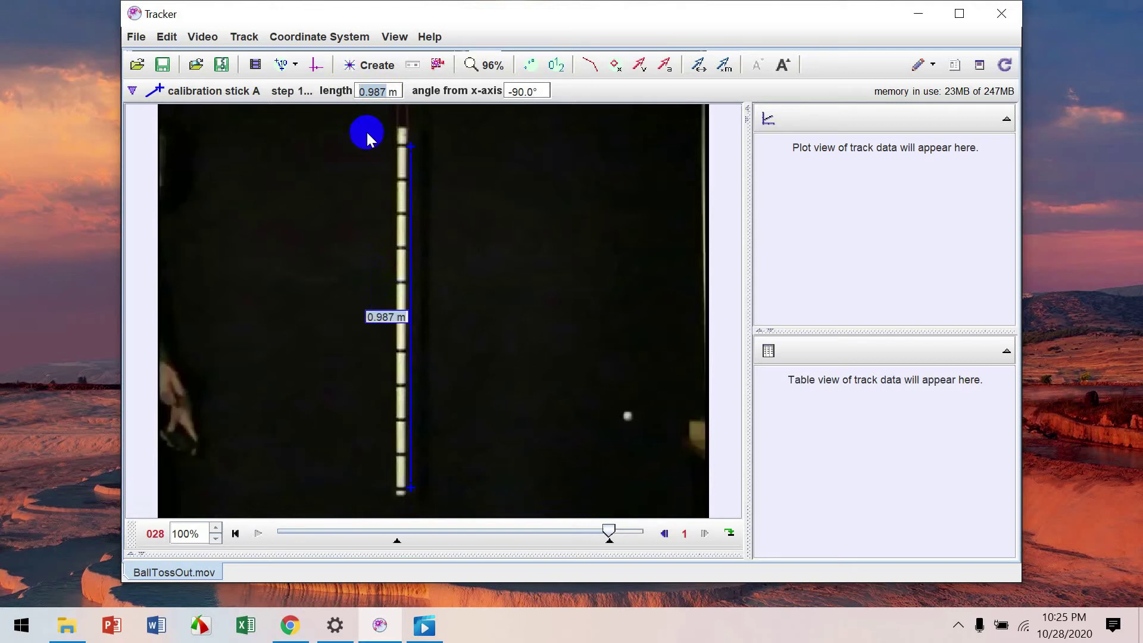
left_click(386, 91)
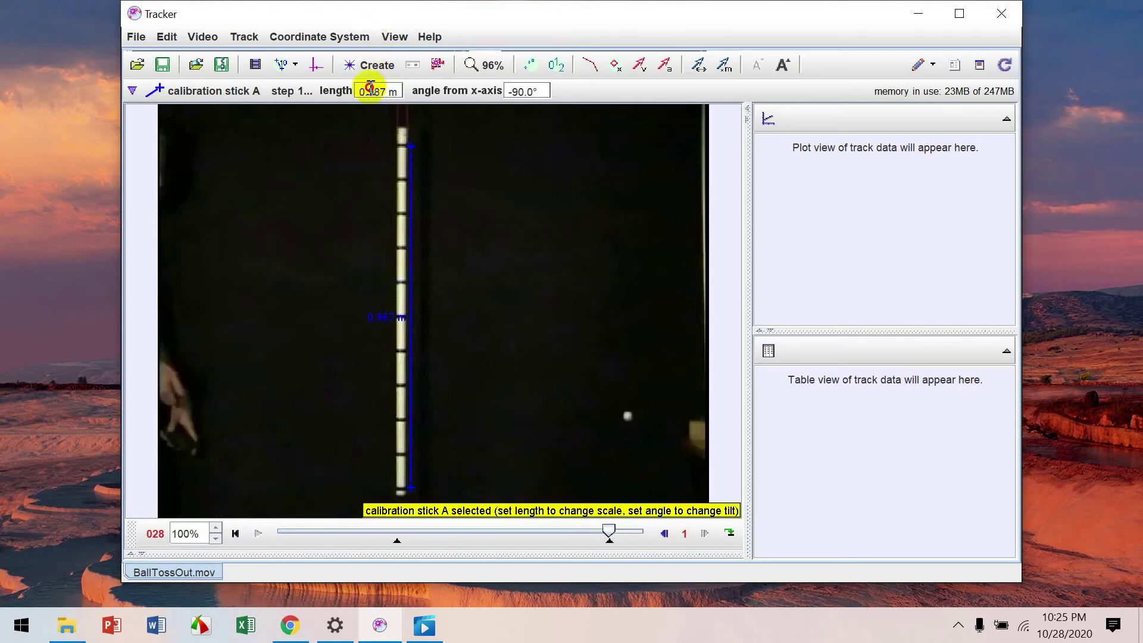
left_click_drag(385, 90, 354, 90)
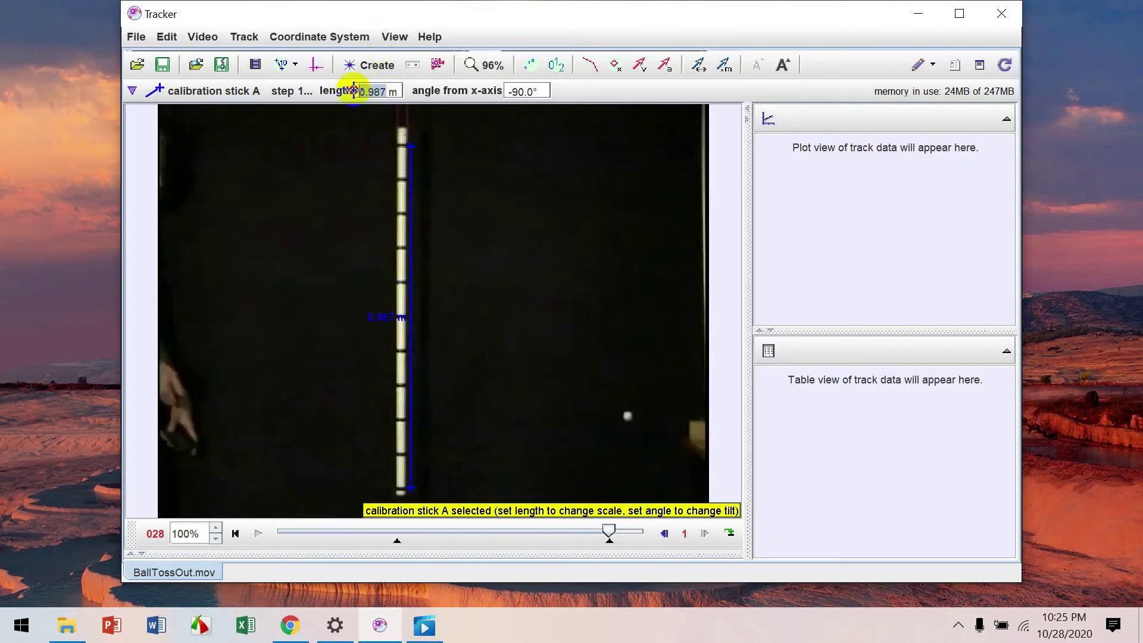
key("BackSpace")
type("1.0")
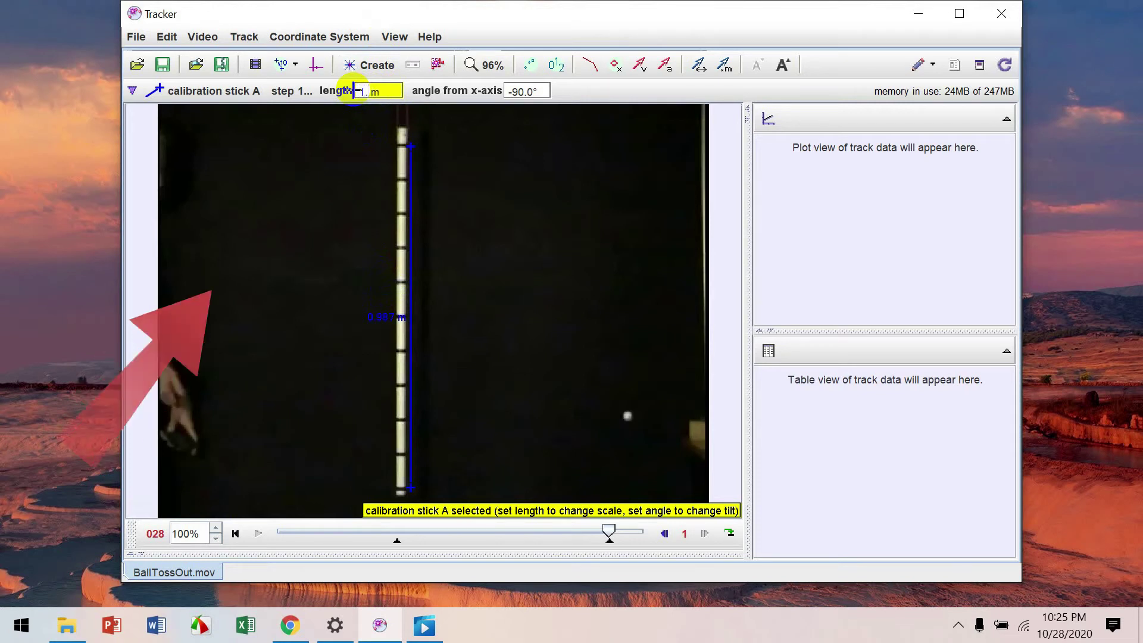
key("Return")
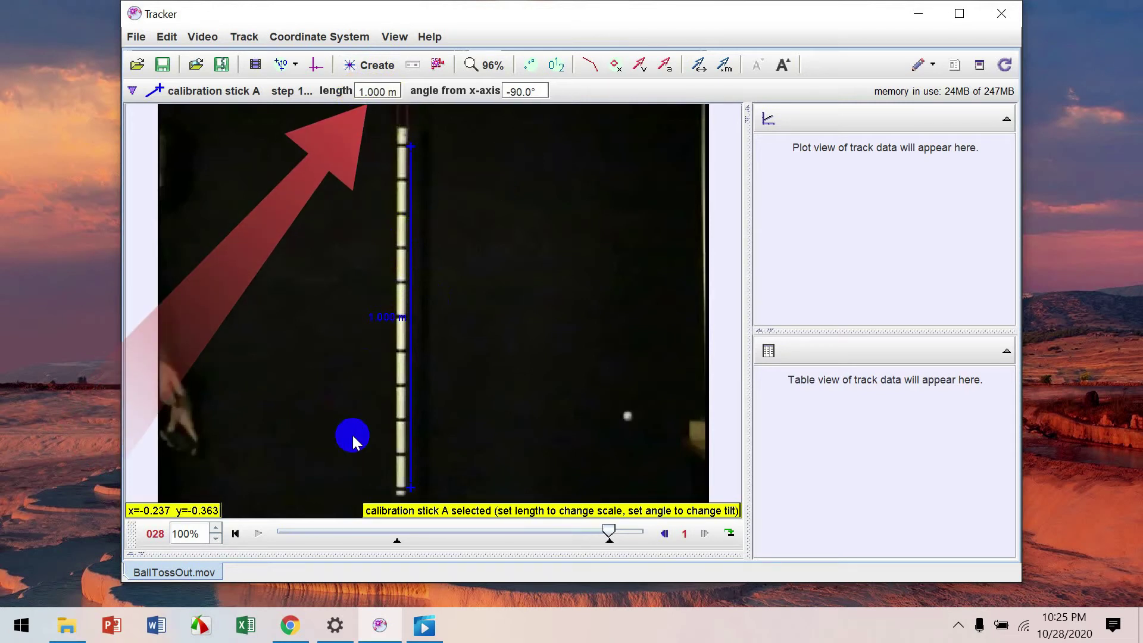
Step: Place the origin of the coordinate axes on the ball at start frame 10, and hide the axes
left_click(315, 65)
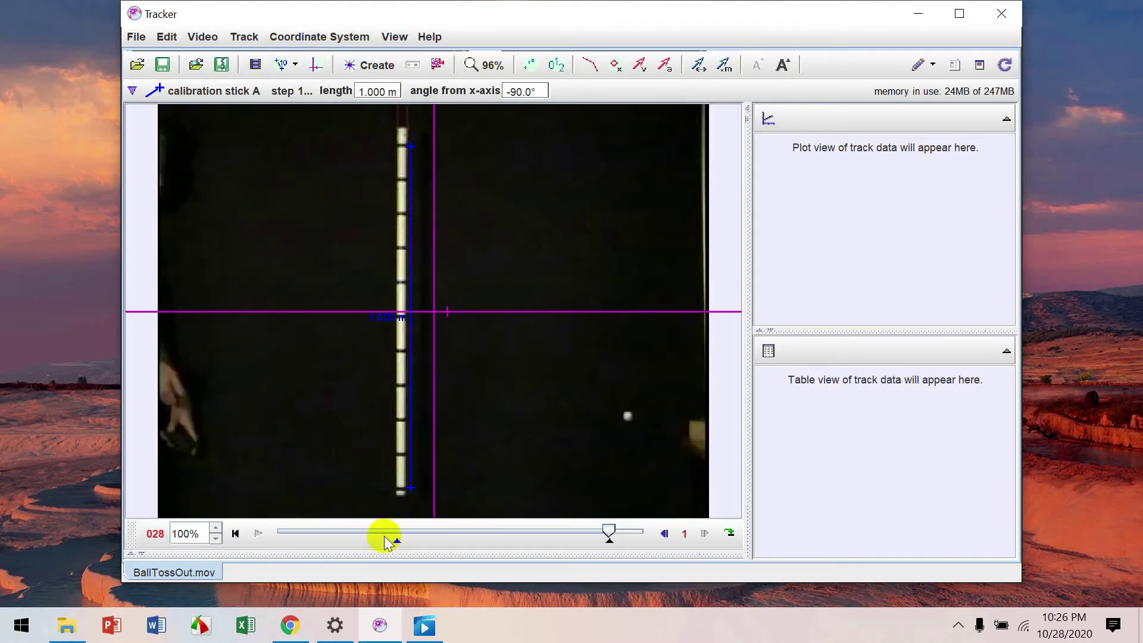
left_click(235, 533)
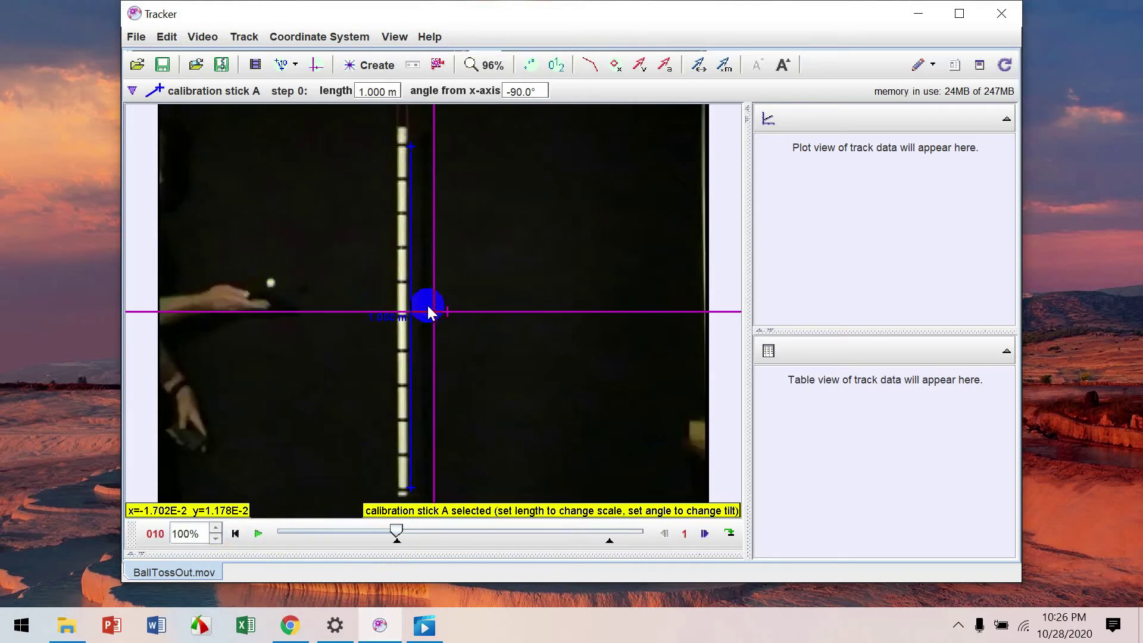
left_click_drag(436, 317, 273, 291)
left_click(271, 287)
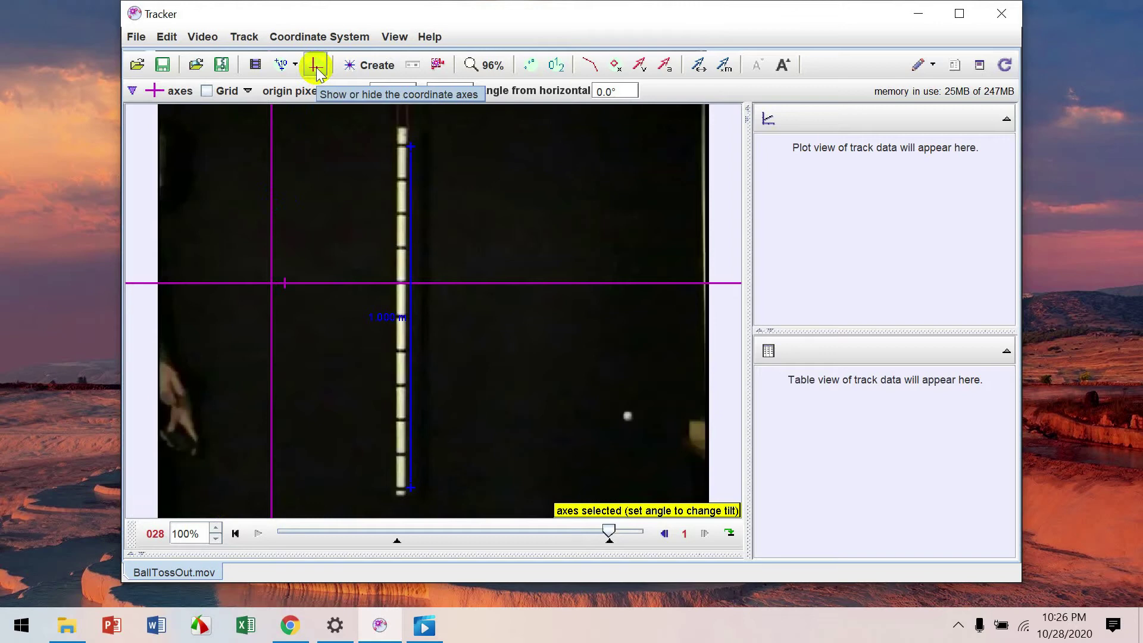
left_click(315, 67)
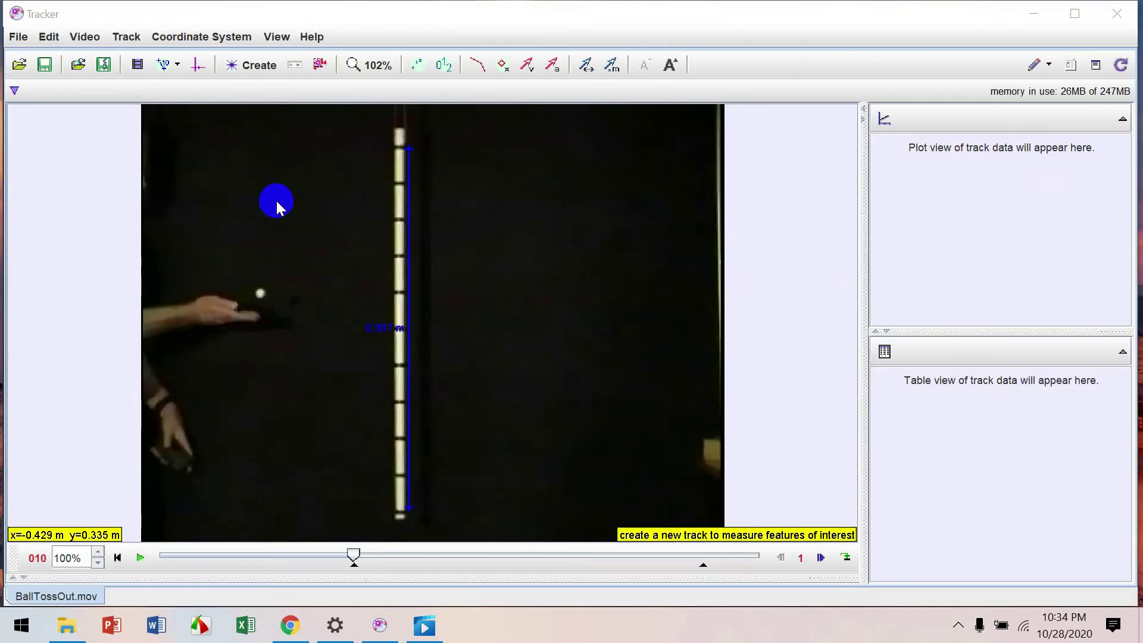
Step: Create a point mass track for the ball and select it in Track Control
left_click(252, 68)
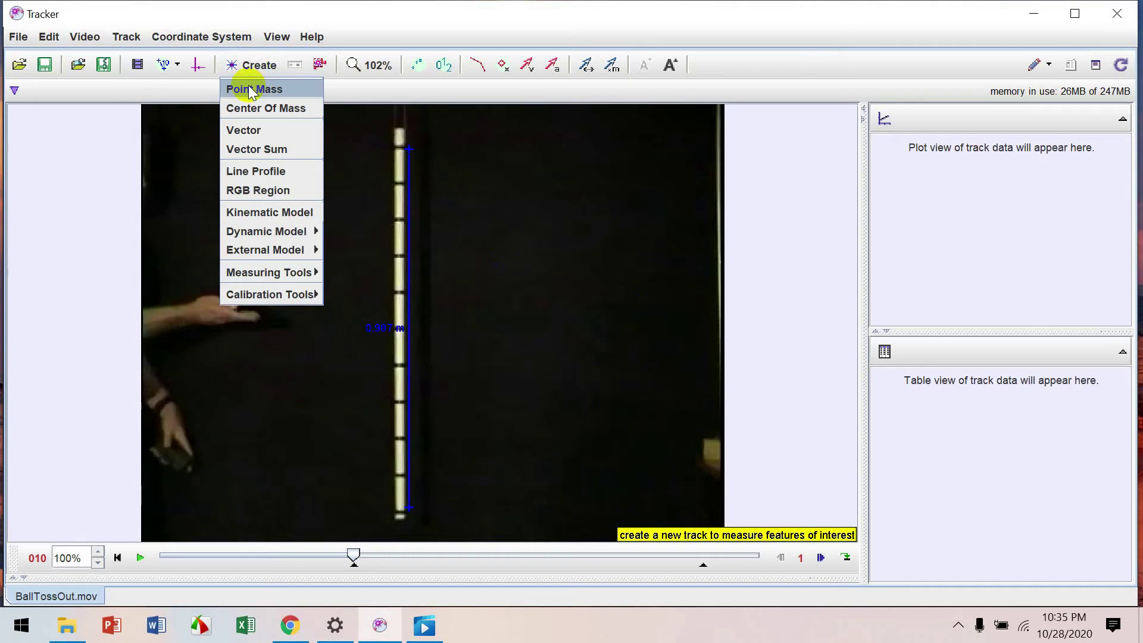
left_click(250, 89)
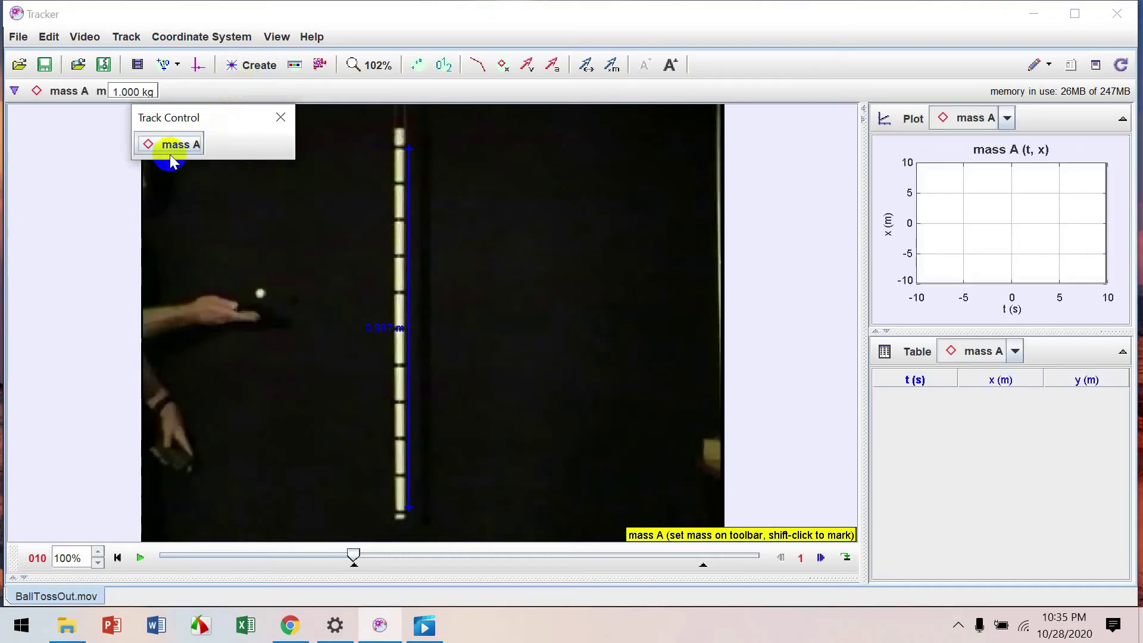
left_click(187, 149)
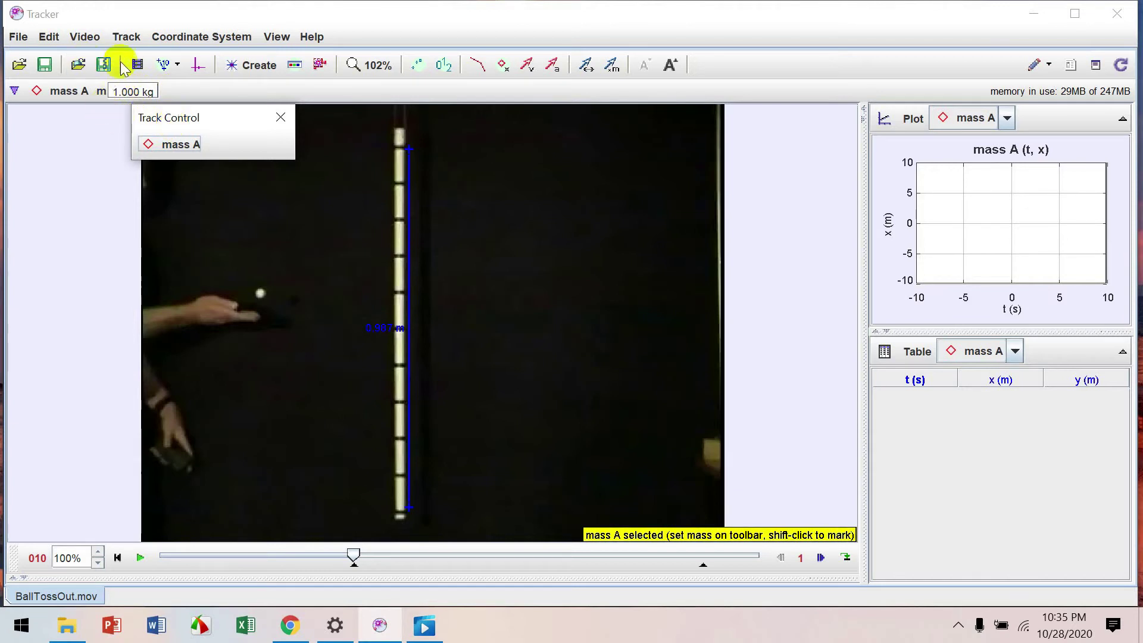
Step: Autotrack the ball from a key frame on it at frame 10, accept the possible match at frame 17, and close the Autotracker
left_click(242, 183)
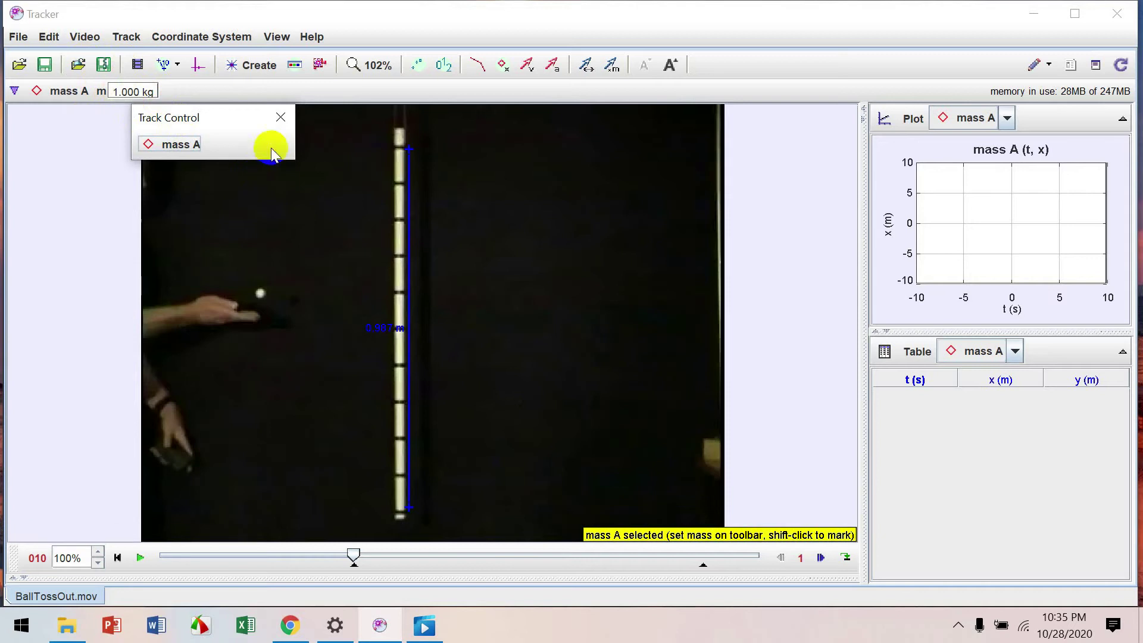
left_click(320, 65)
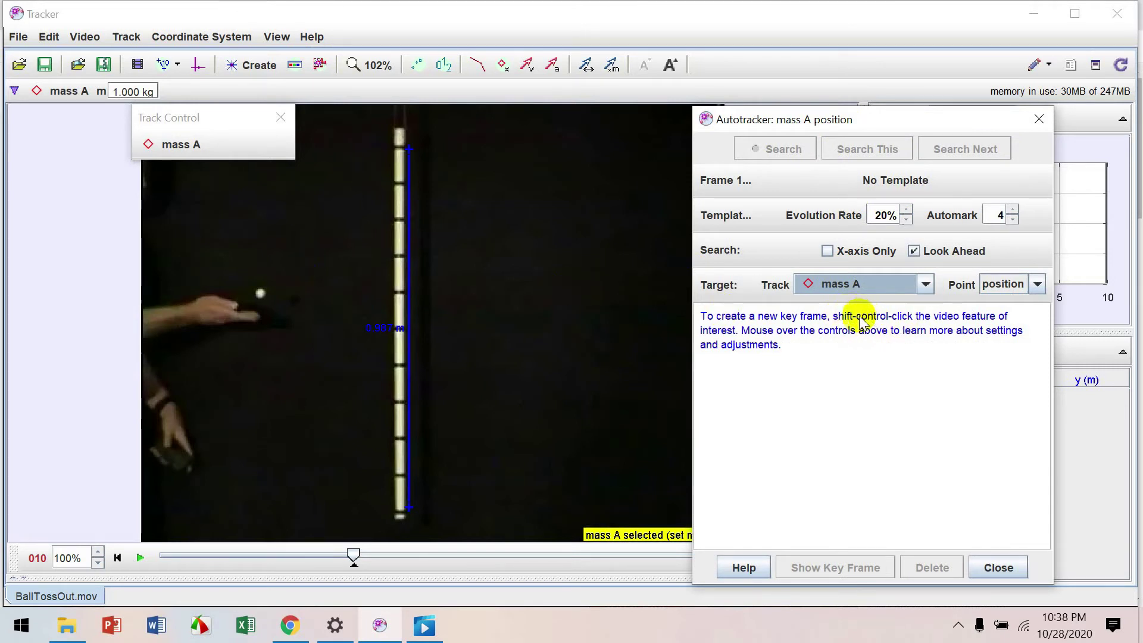
left_click(260, 293, "ctrl+shift")
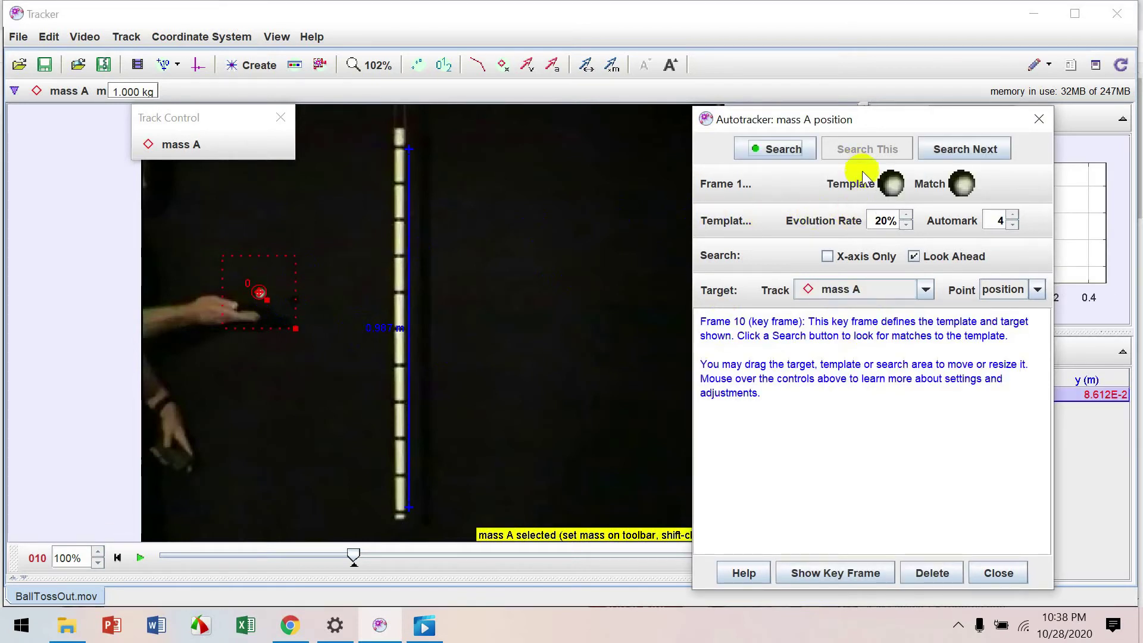
mouse_move(887, 188)
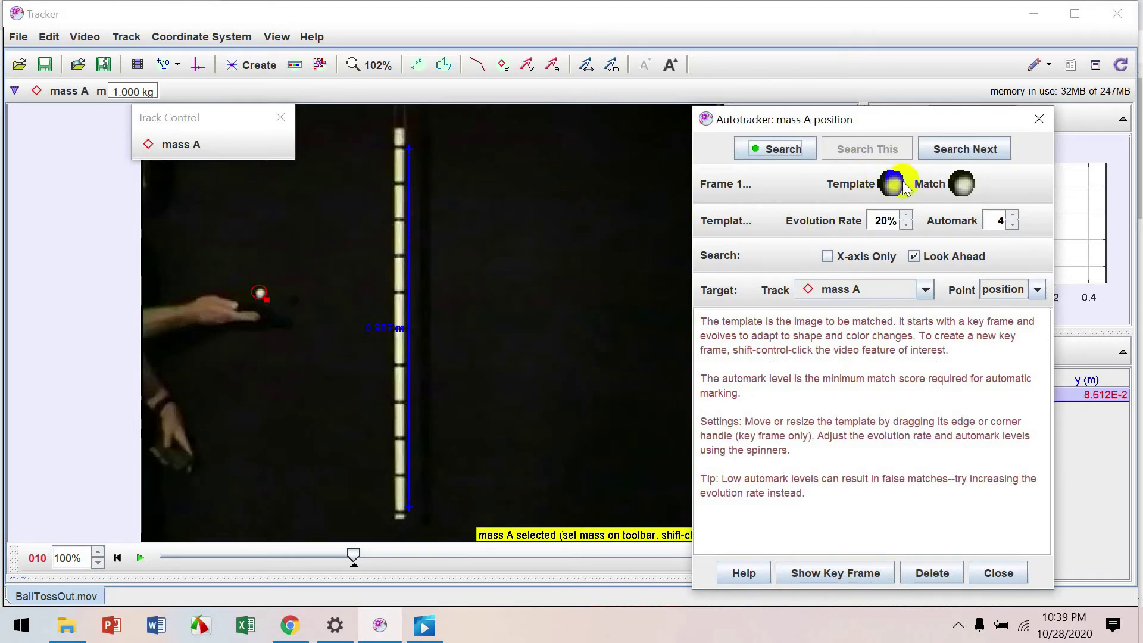
left_click(771, 149)
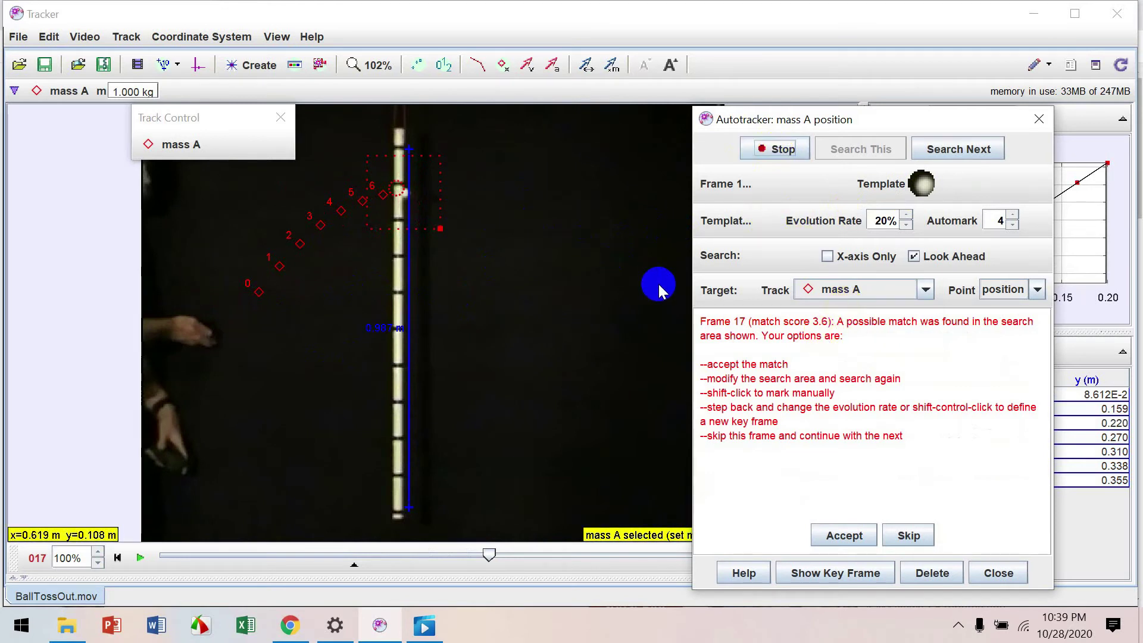
left_click(844, 538)
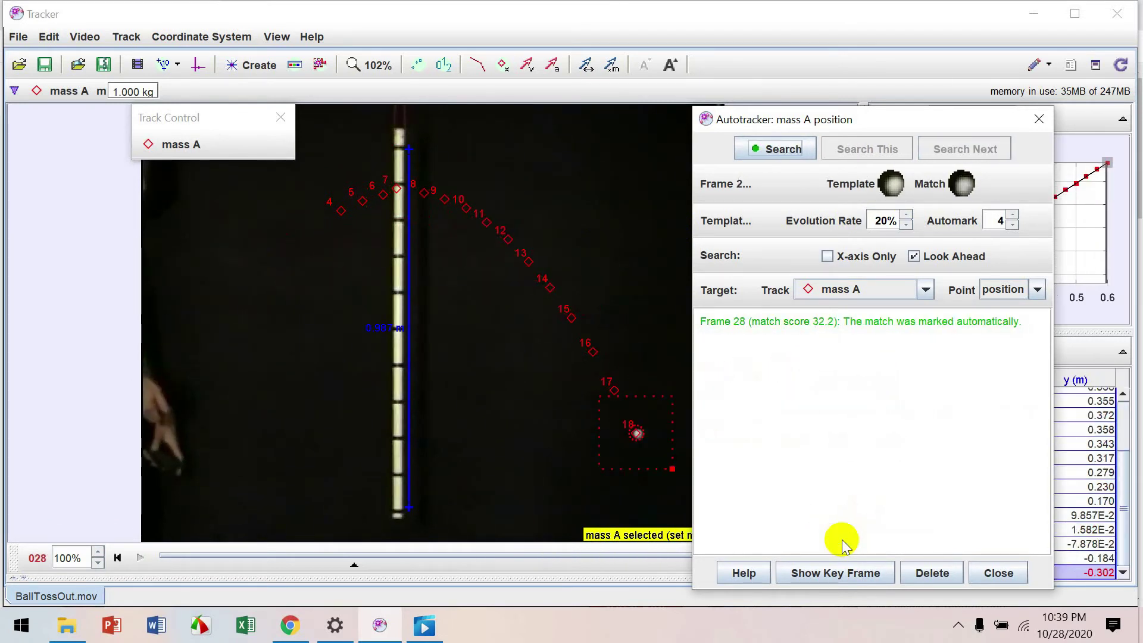
left_click(999, 572)
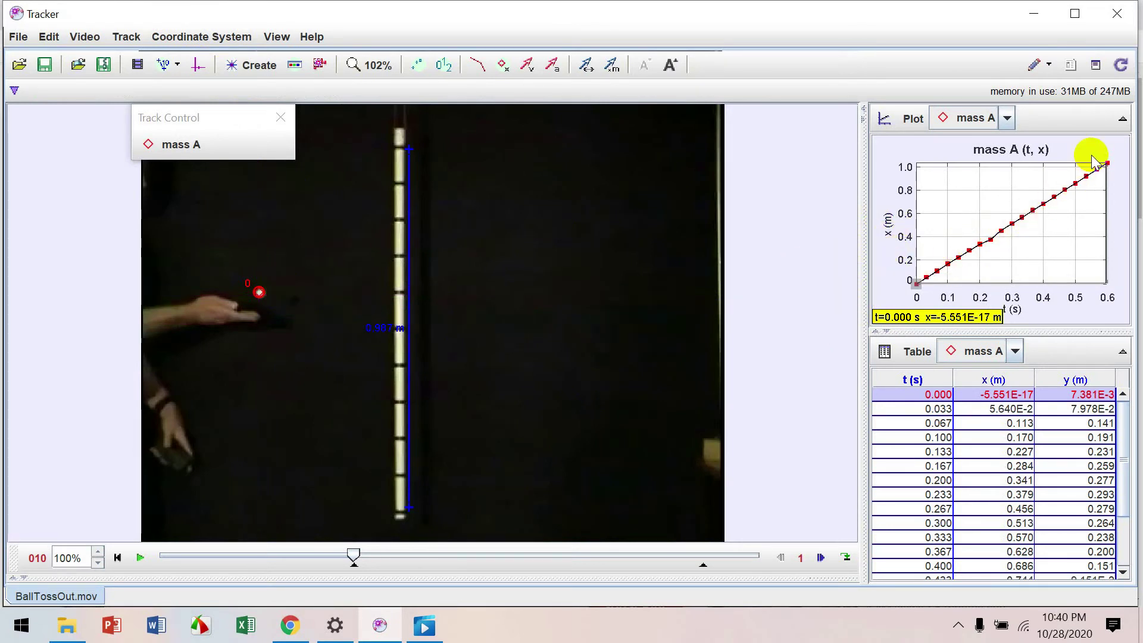
Step: Show the coordinate axes over the video again and select them
left_click(910, 281)
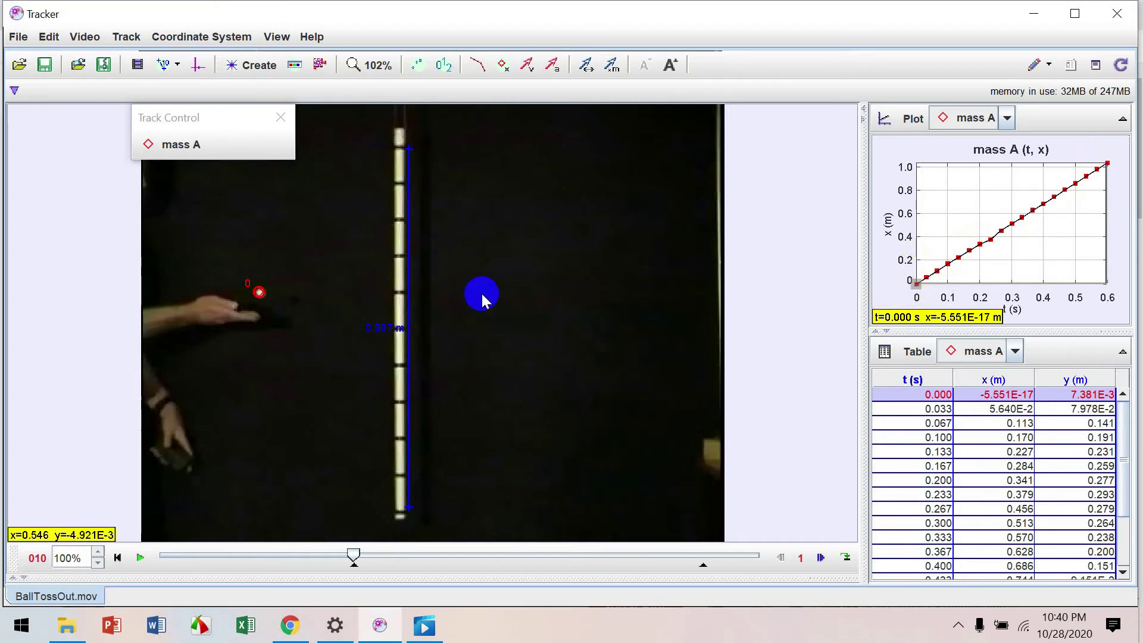
left_click(198, 64)
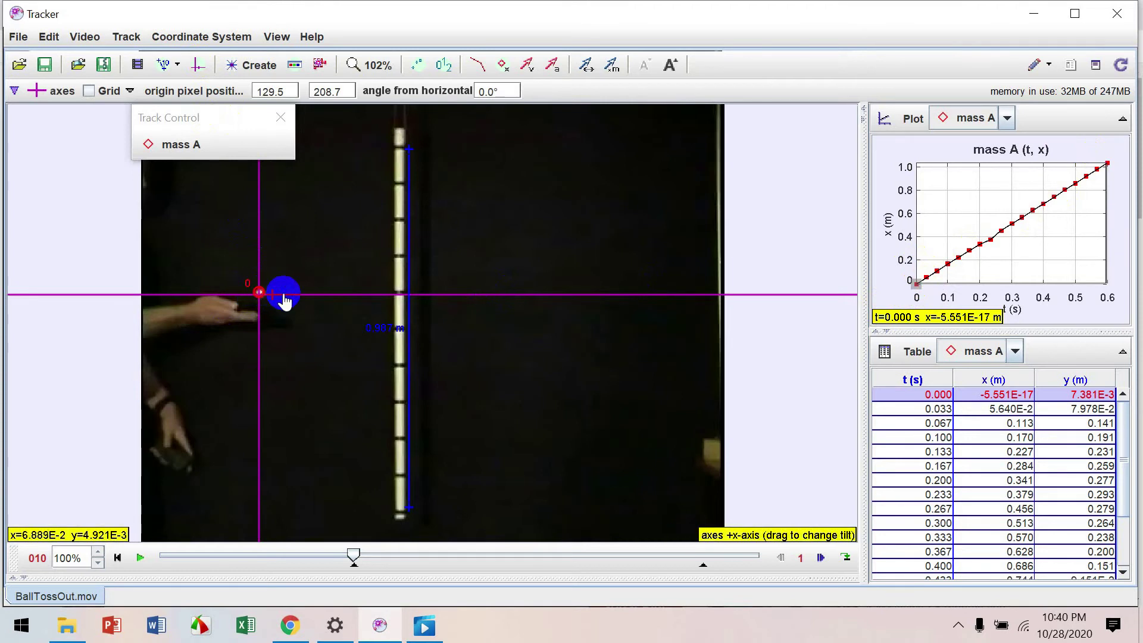
left_click(284, 301)
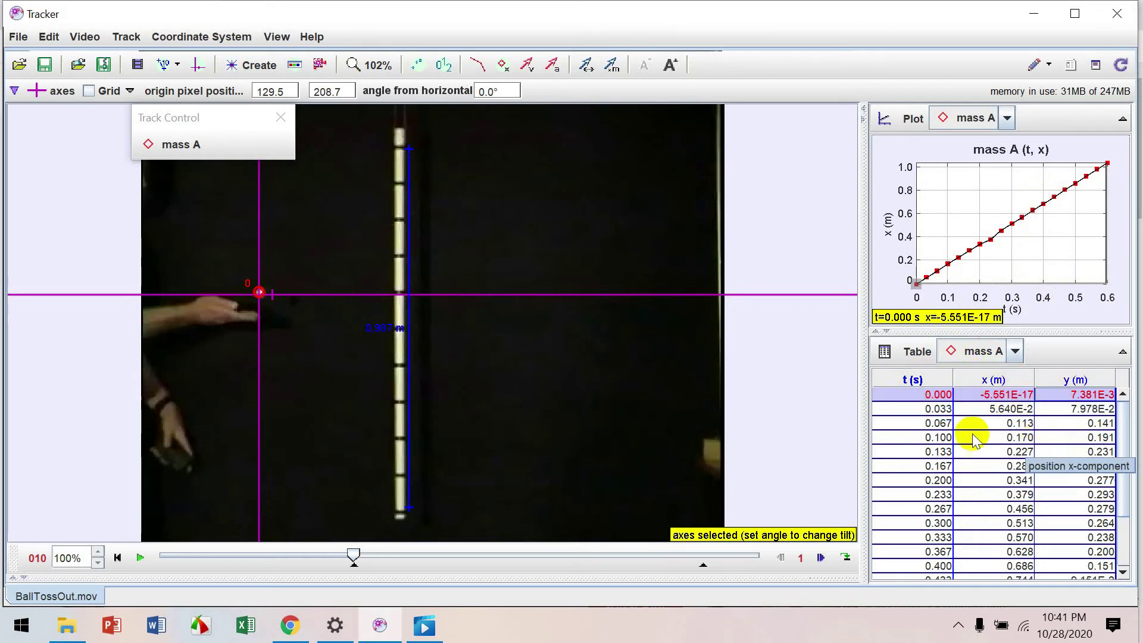
Step: Plot mass A's position y-component against time and open that plot for analysis in a maximized Data Tool window
left_click(888, 226)
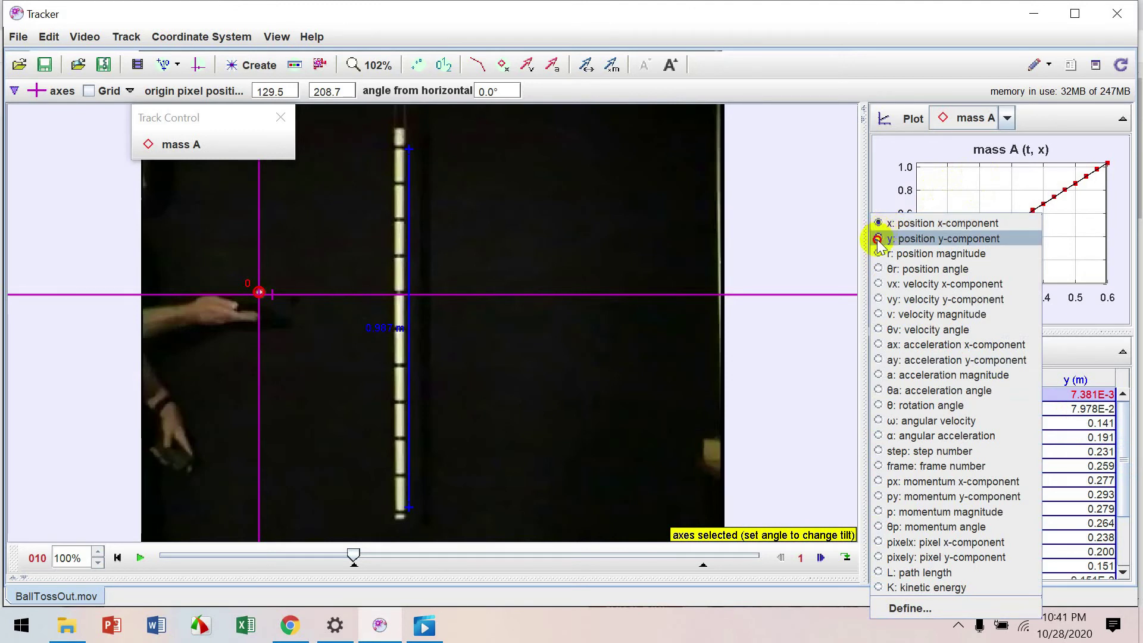
left_click(880, 238)
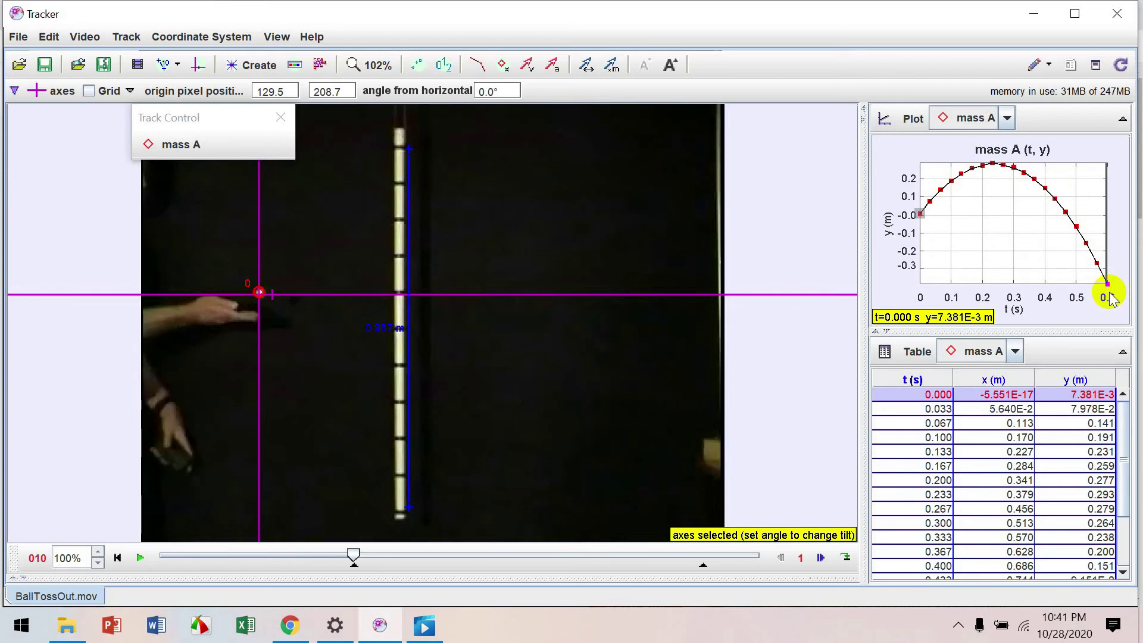
right_click(980, 211)
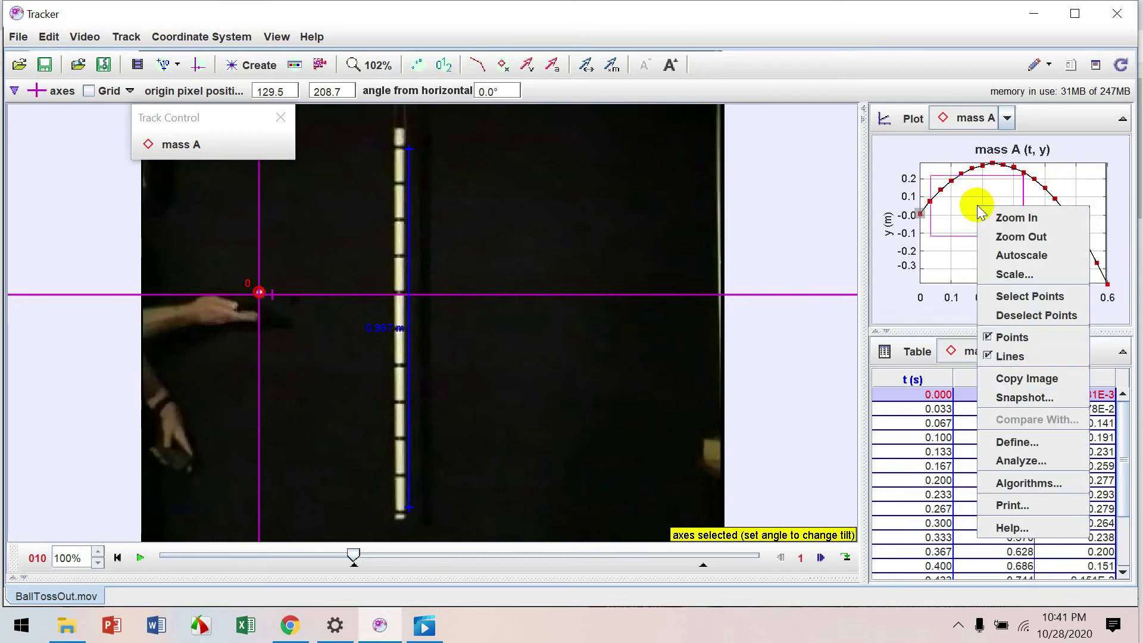
left_click(1020, 461)
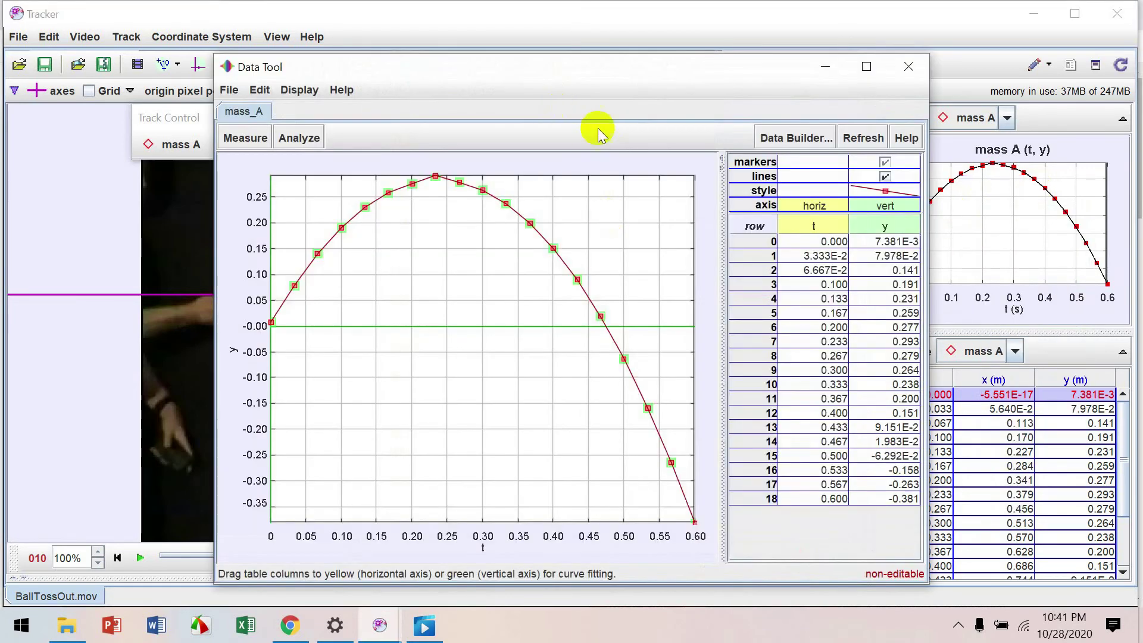
left_click(867, 67)
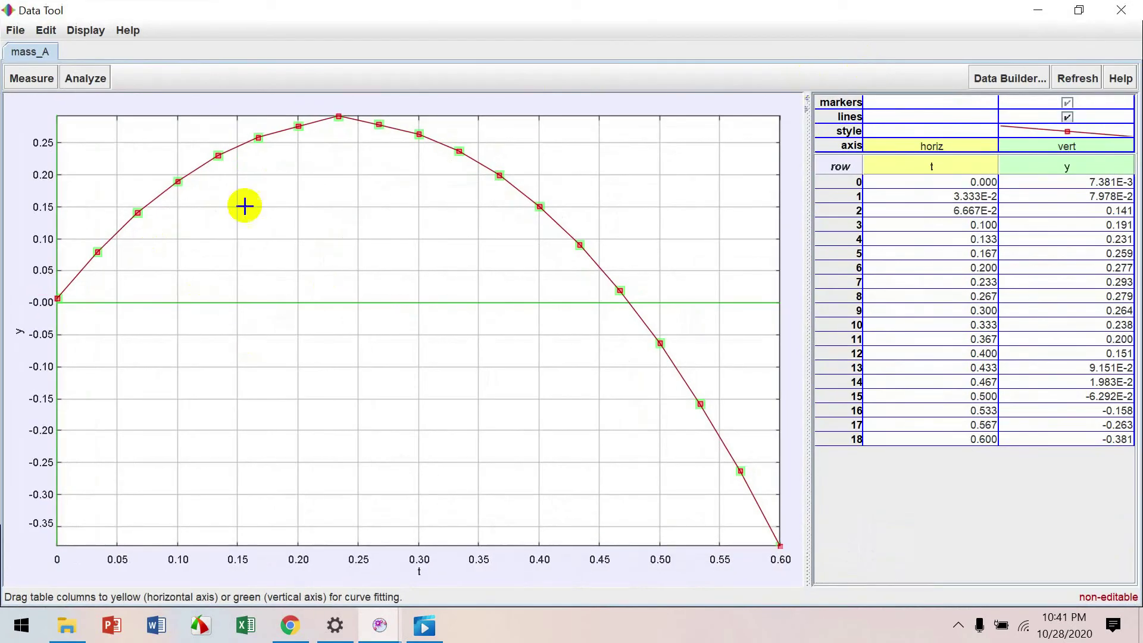
Step: Enable the coordinates, slope and area measurements on the y versus t graph
left_click(31, 79)
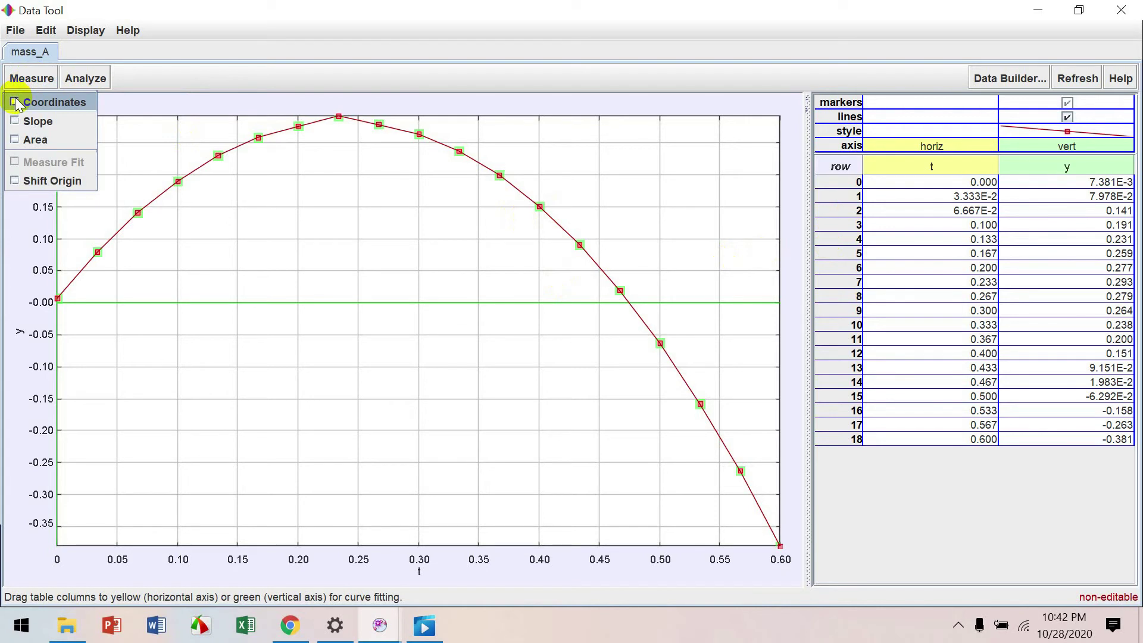
left_click(16, 102)
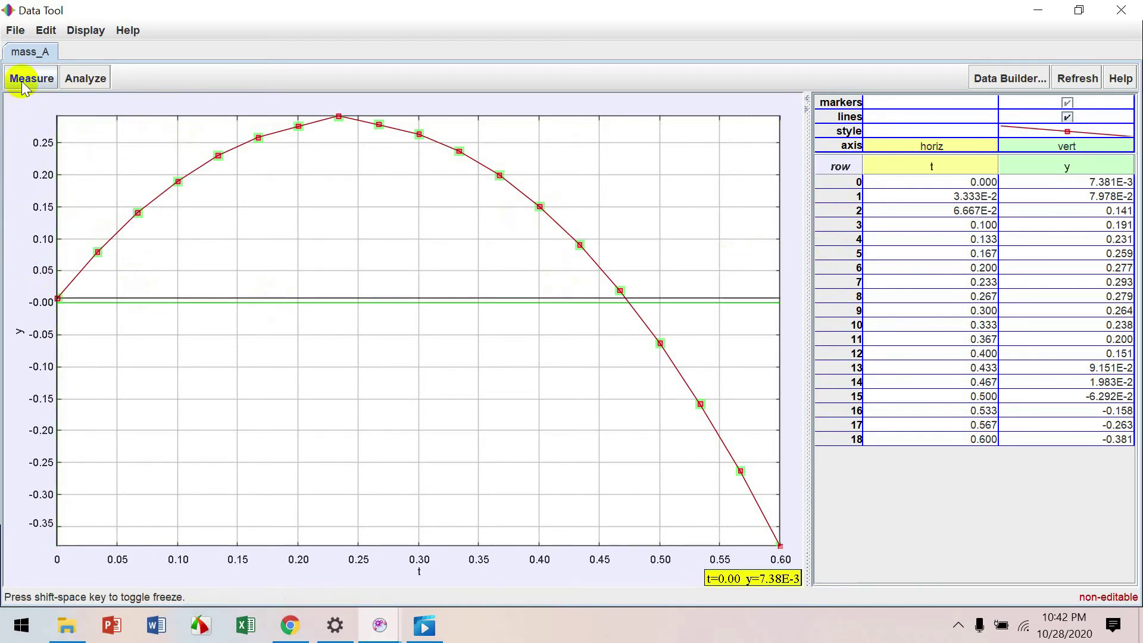
left_click(25, 87)
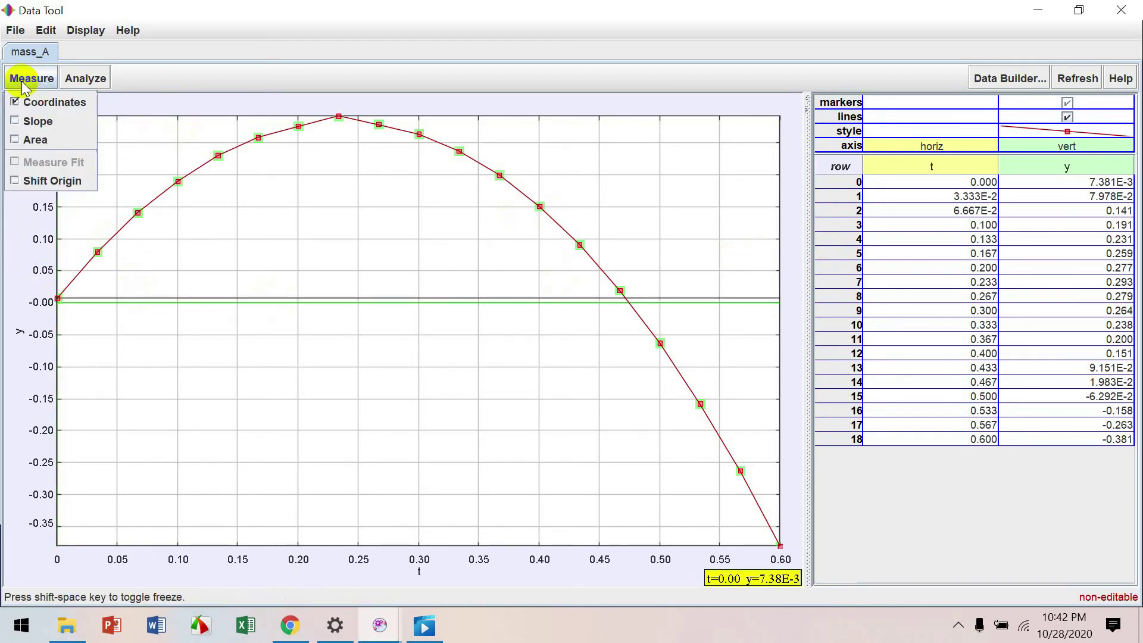
left_click(15, 122)
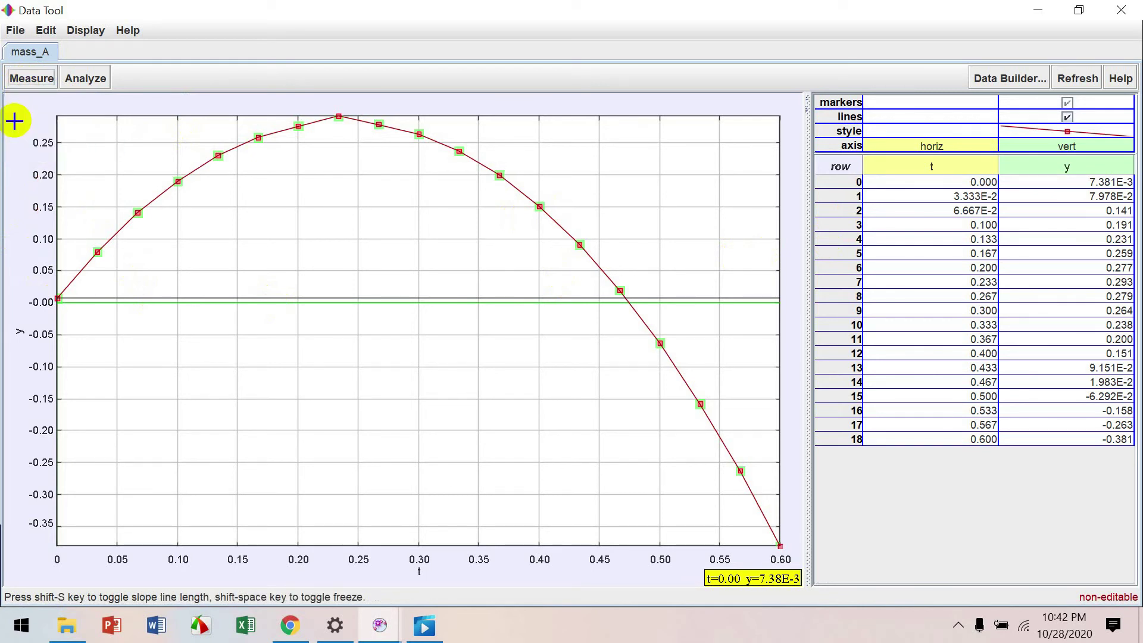
left_click(33, 79)
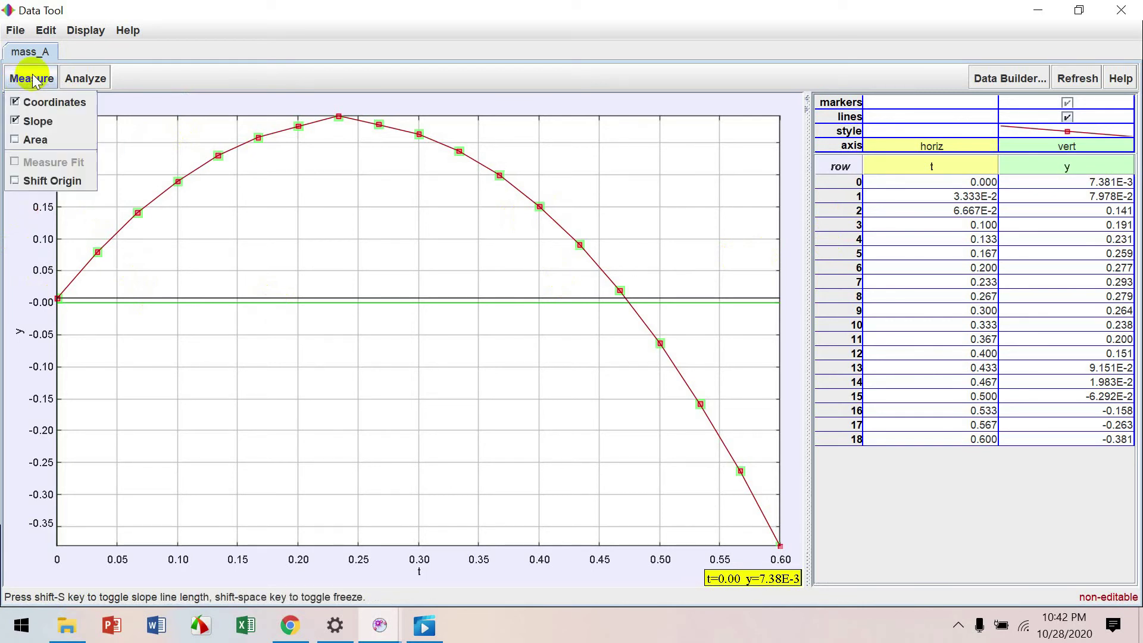
left_click(20, 140)
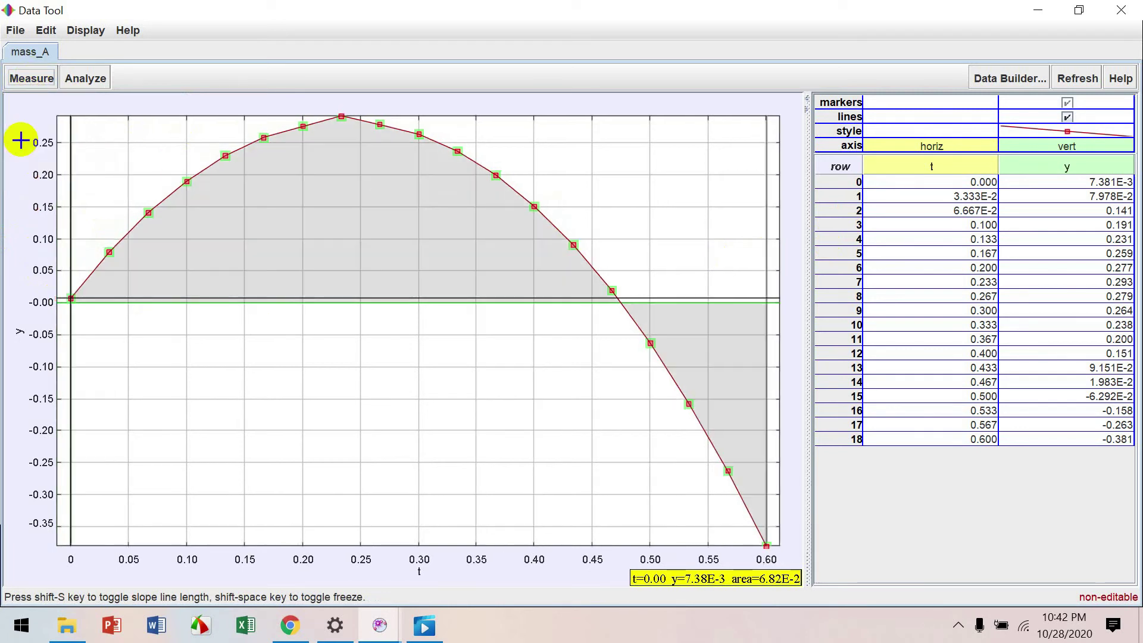
Step: Show the statistics for the y versus t data and add a Line curve fit
left_click(83, 80)
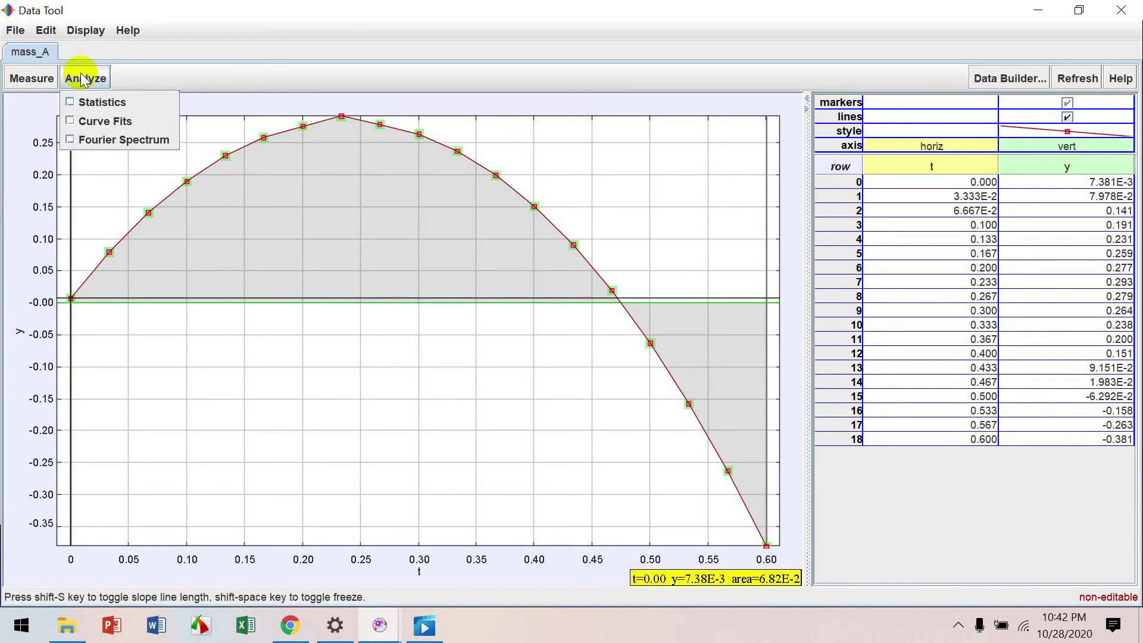
left_click(70, 103)
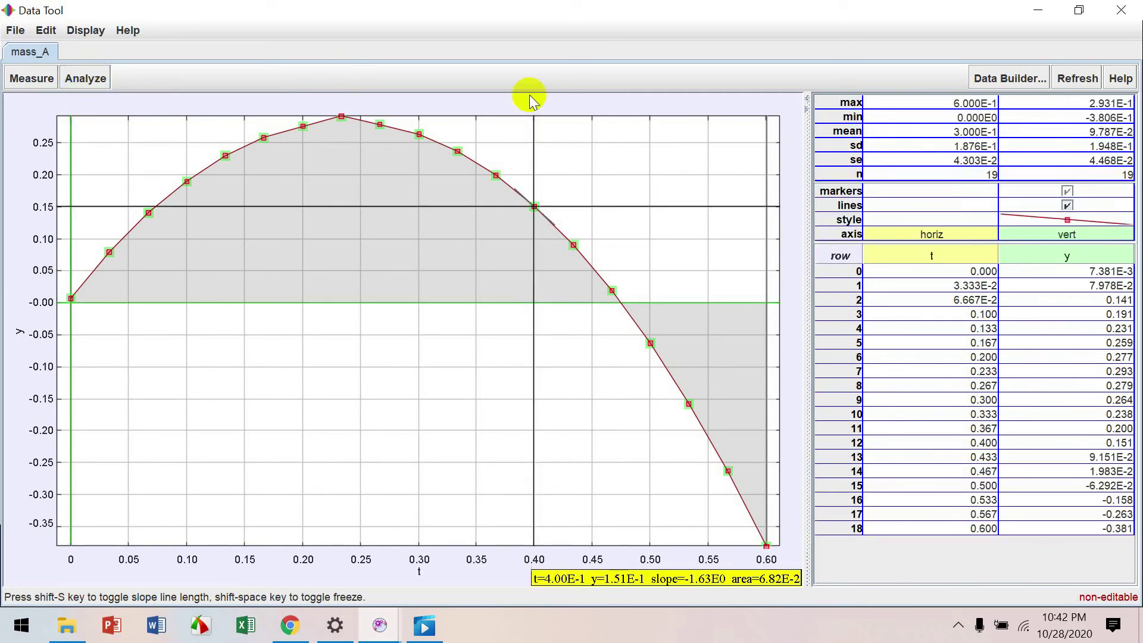
left_click(85, 78)
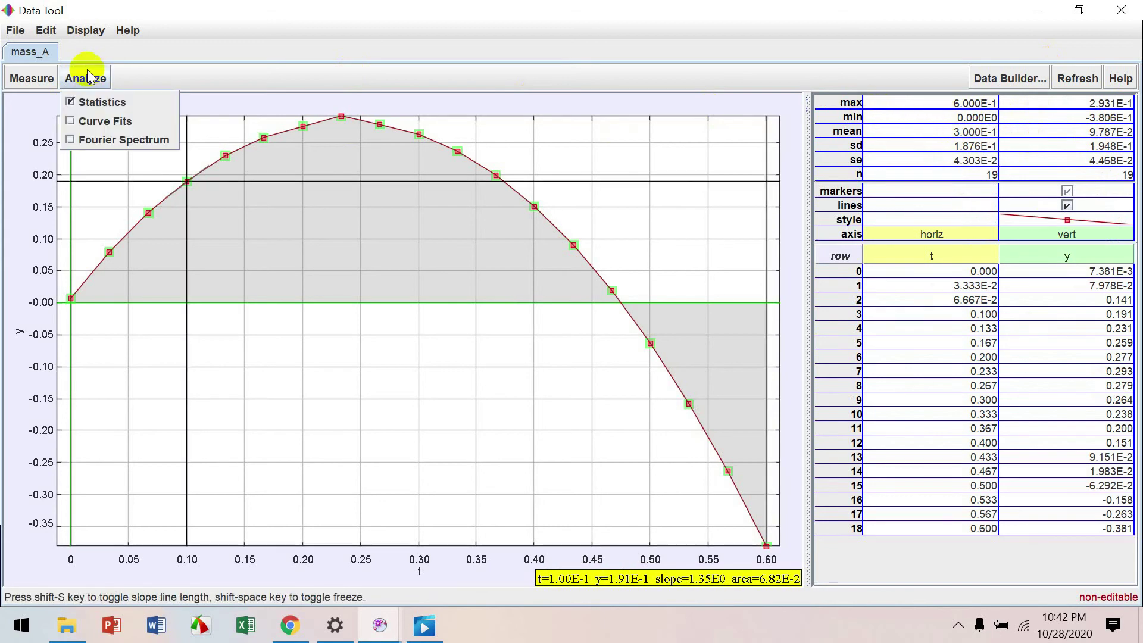
left_click(70, 122)
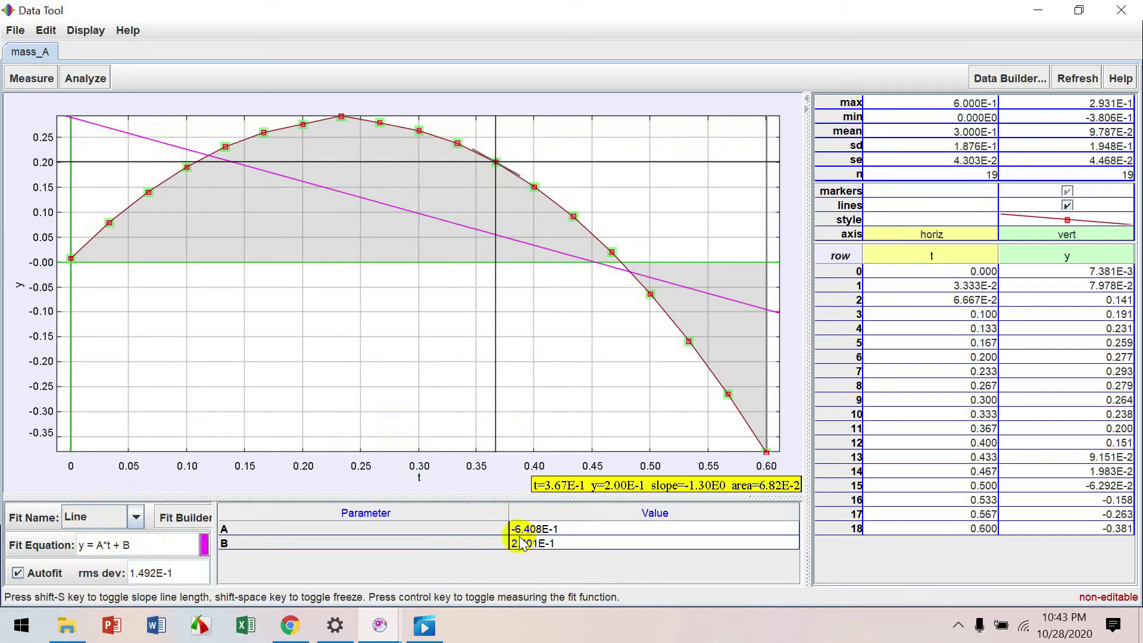
mouse_move(524, 544)
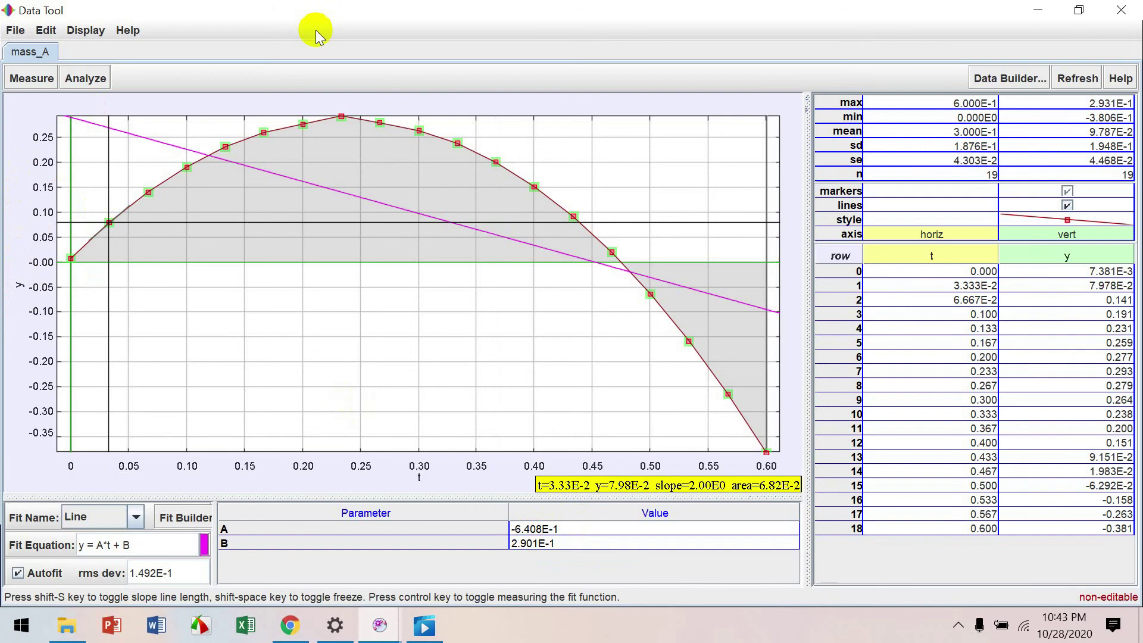
Step: Minimize the Data Tool and change mass A's plot to the velocity y-component against time
left_click(1037, 11)
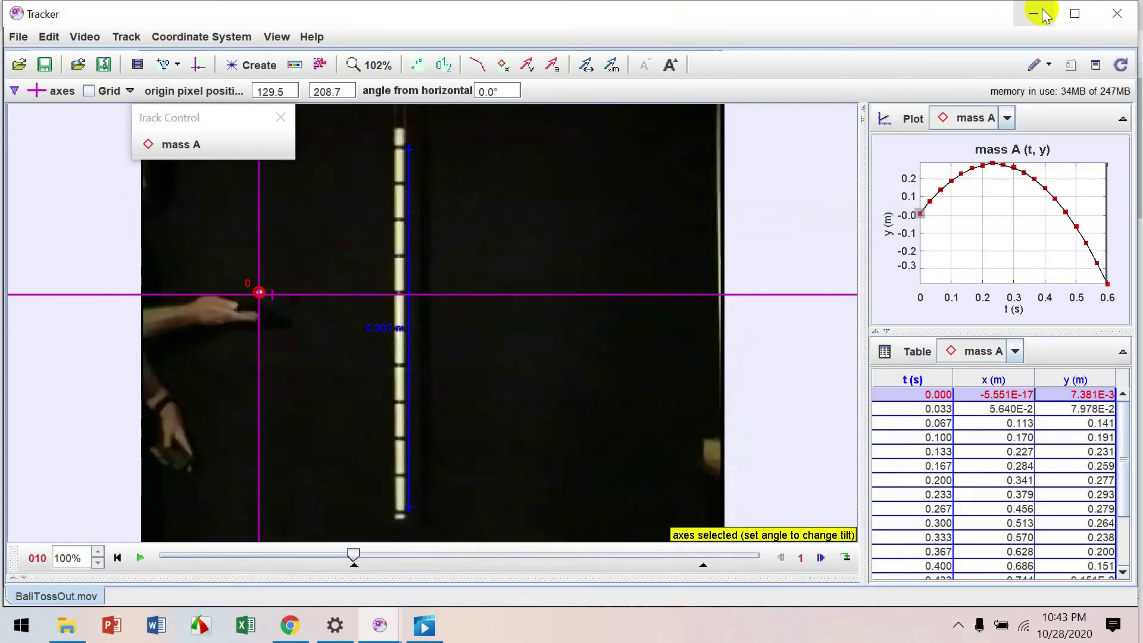
left_click(887, 221)
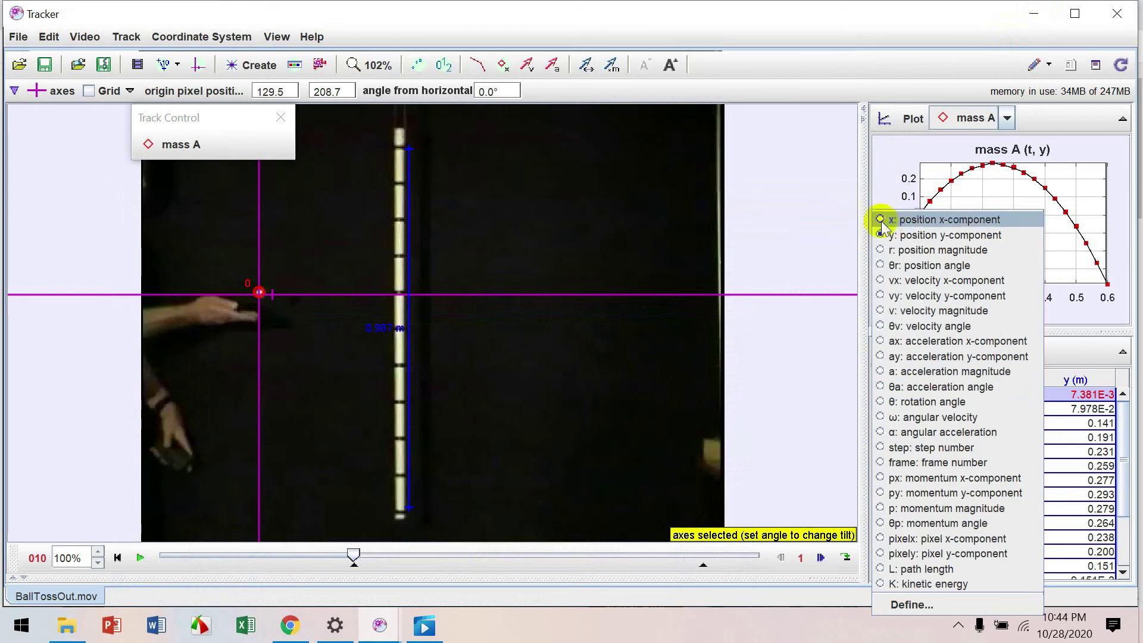
left_click(882, 296)
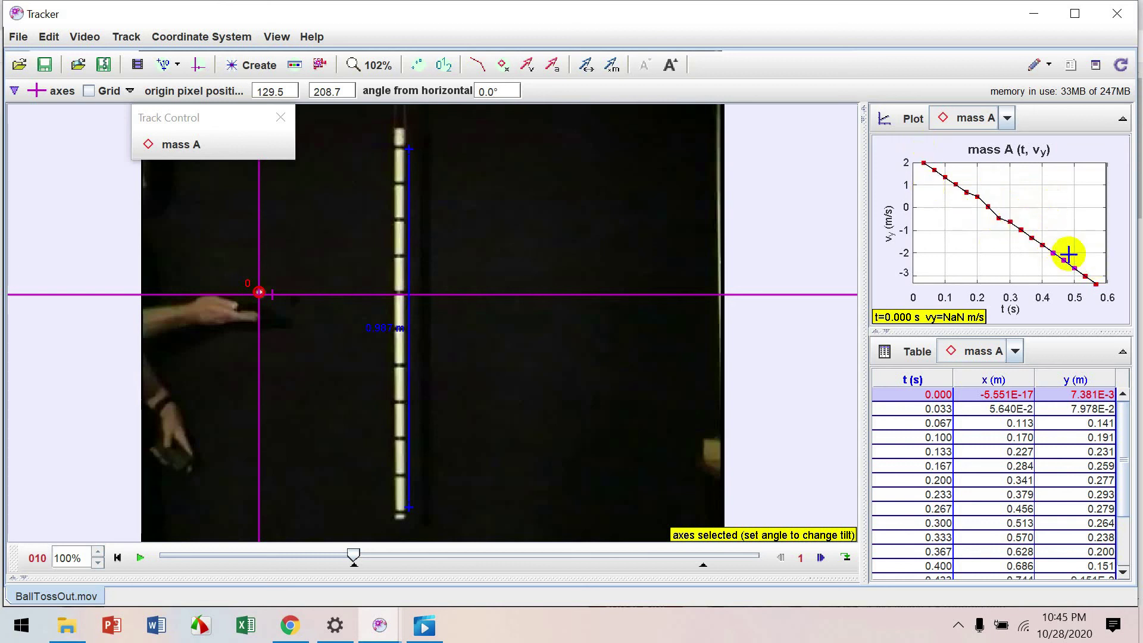
Step: Send the vy versus t plot to the Data Tool for analysis and inspect its line fit parameters and standard error
right_click(973, 230)
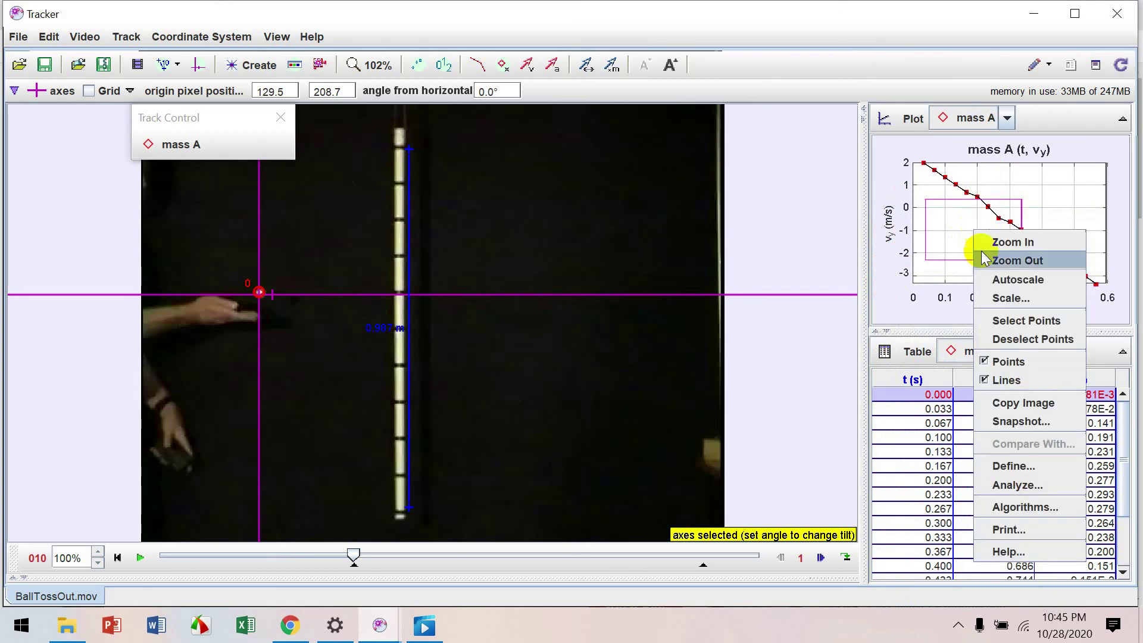
left_click(1015, 486)
mouse_move(384, 630)
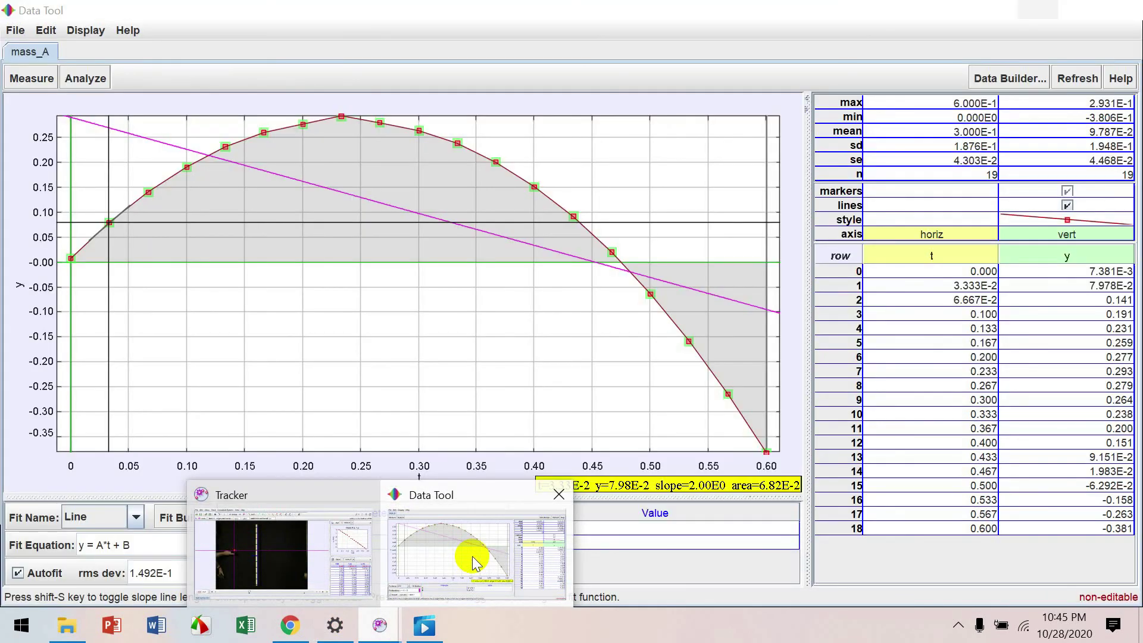
left_click(467, 559)
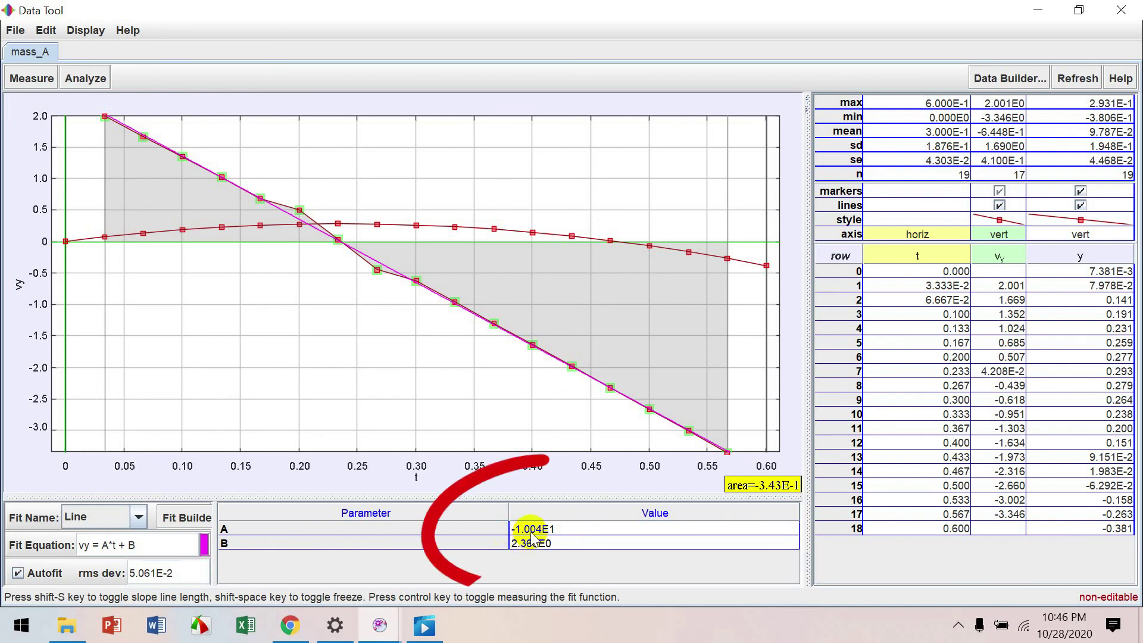
mouse_move(569, 527)
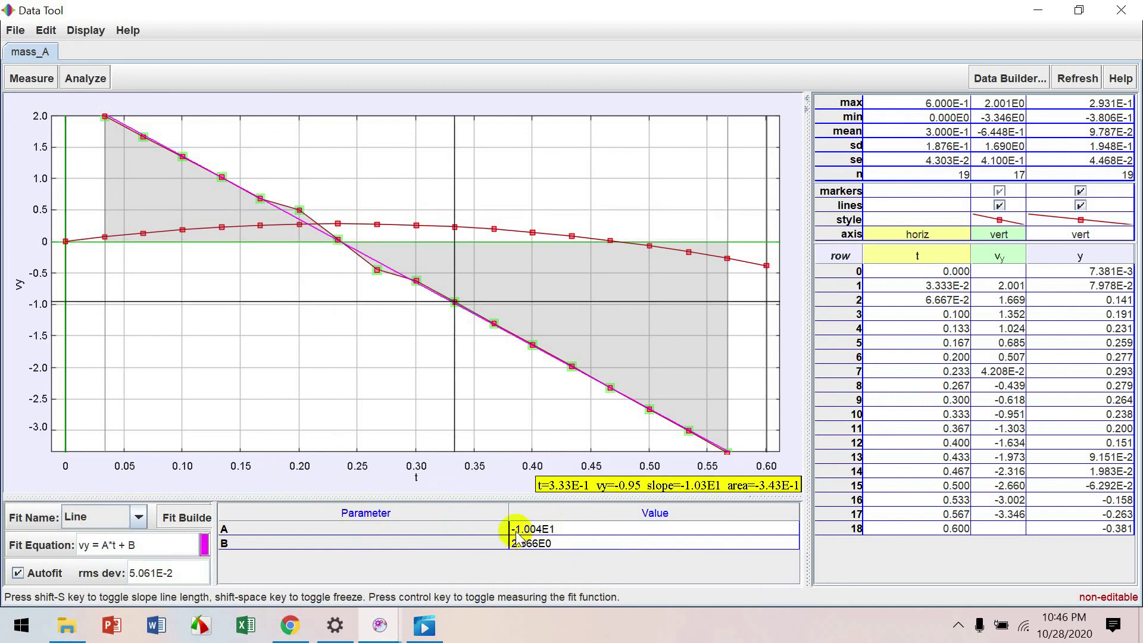
mouse_move(517, 538)
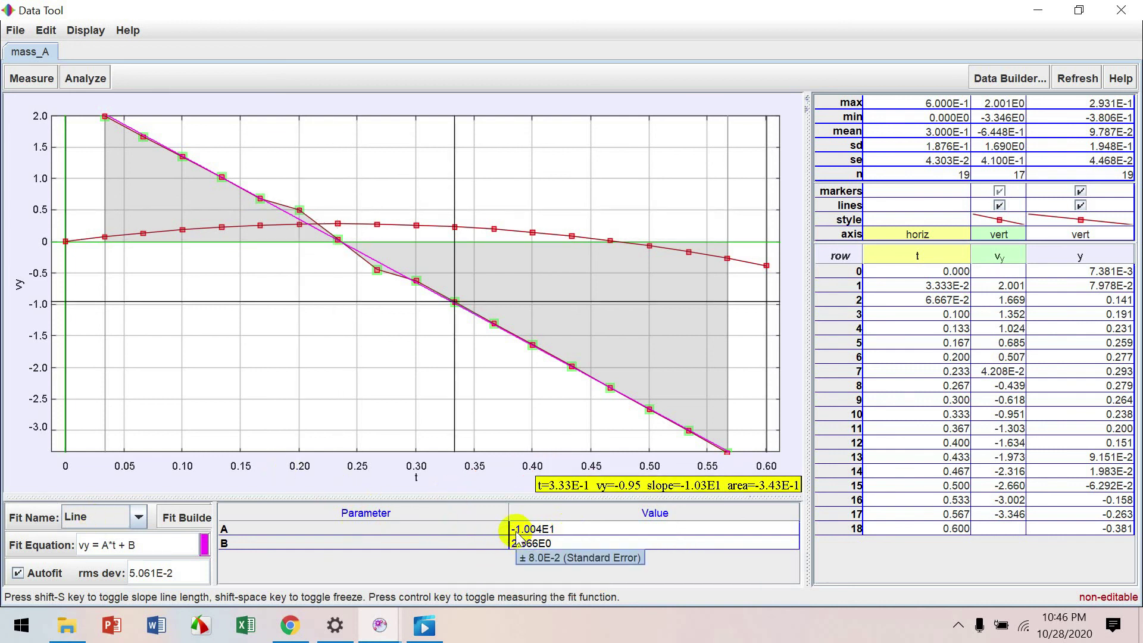